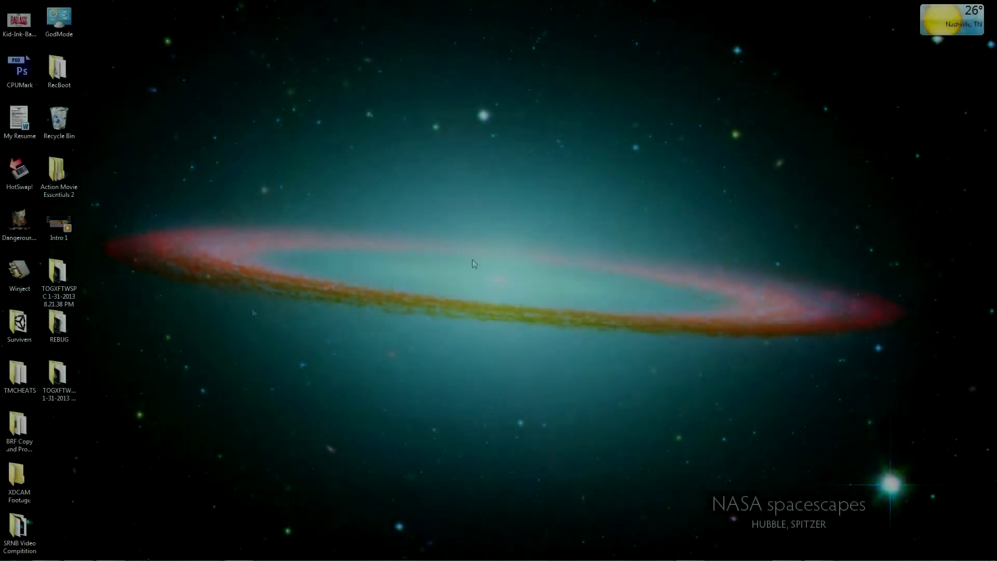
Bring Chrome back up and load rebug.me in place of the YouTube uploads page
{"action": "mouse_move", "coordinate": [32, 557]}
{"action": "left_click", "coordinate": [46, 549]}
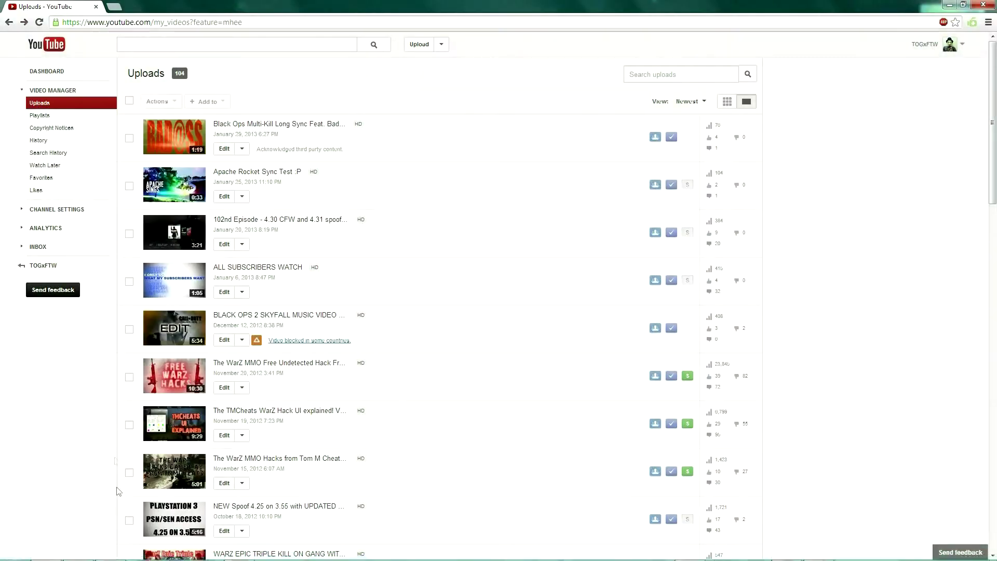
{"action": "left_click", "coordinate": [294, 25]}
{"action": "type", "text": "rebug"}
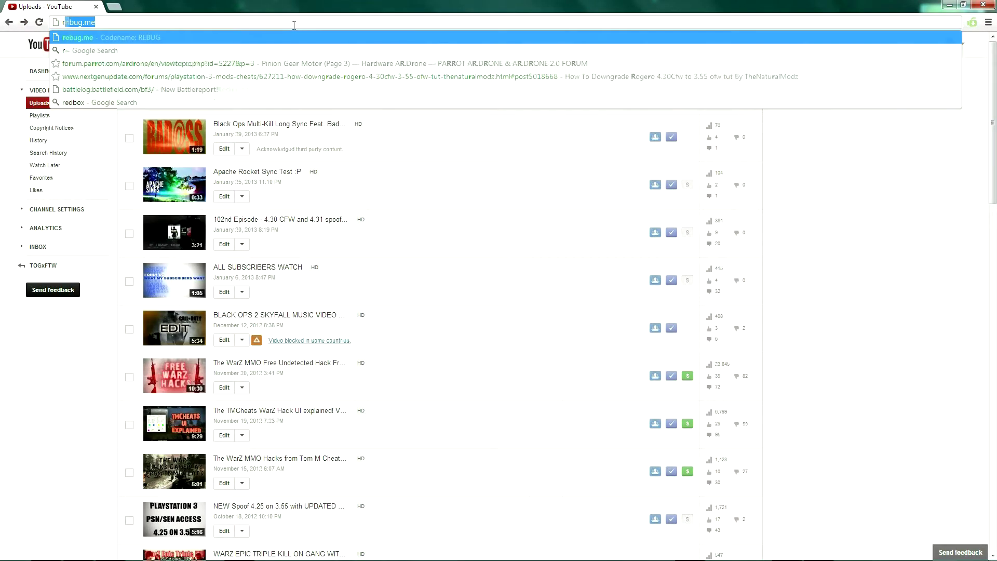
{"action": "type", "text": ".me"}
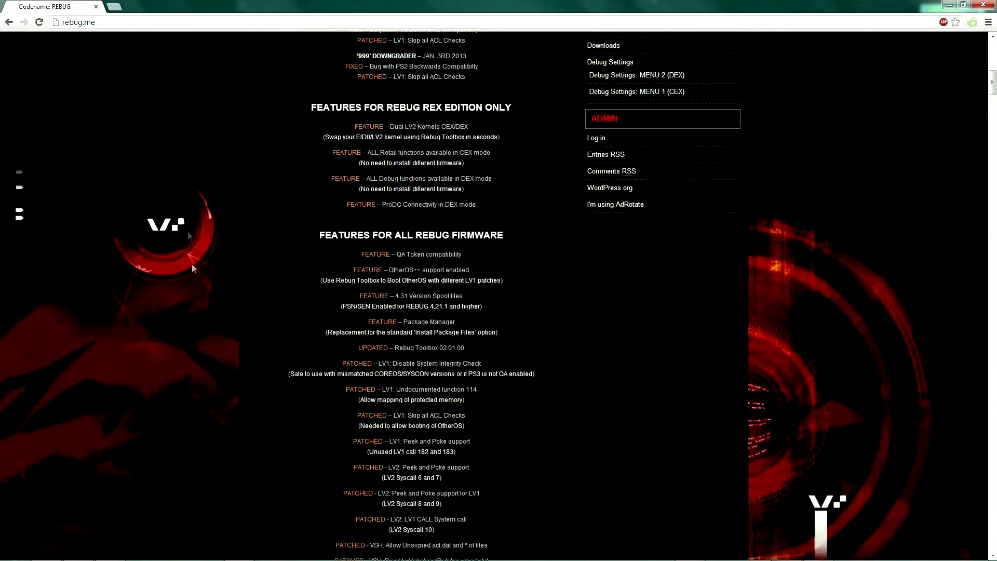
Scroll rebug.me to the Links and MD5 Checksum section and locate the 3.55.4 REX entry
{"action": "scroll", "coordinate": [182, 155], "scroll_direction": "down", "scroll_amount": 20}
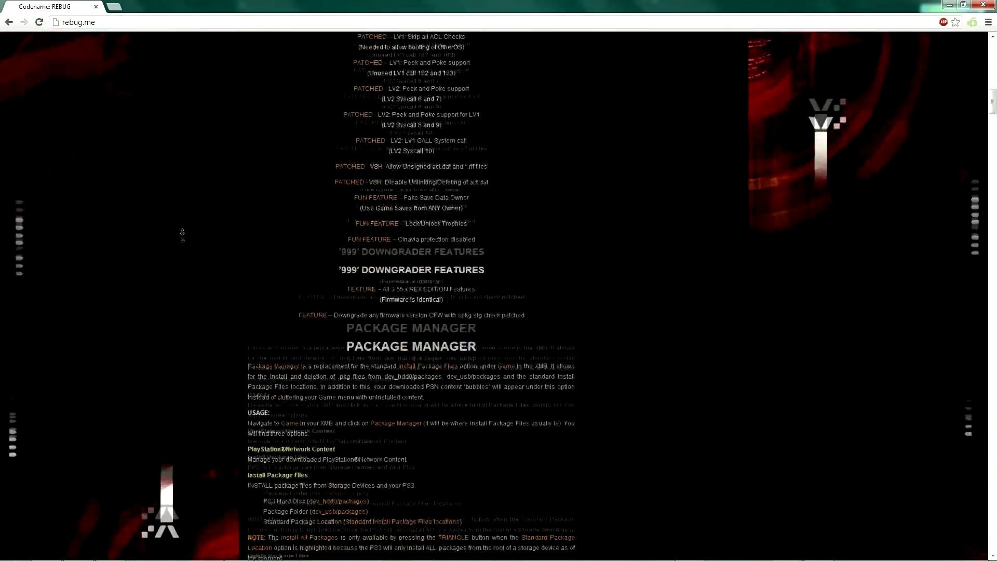
{"action": "right_click", "coordinate": [186, 389]}
{"action": "scroll", "coordinate": [208, 436], "scroll_direction": "down", "scroll_amount": 15}
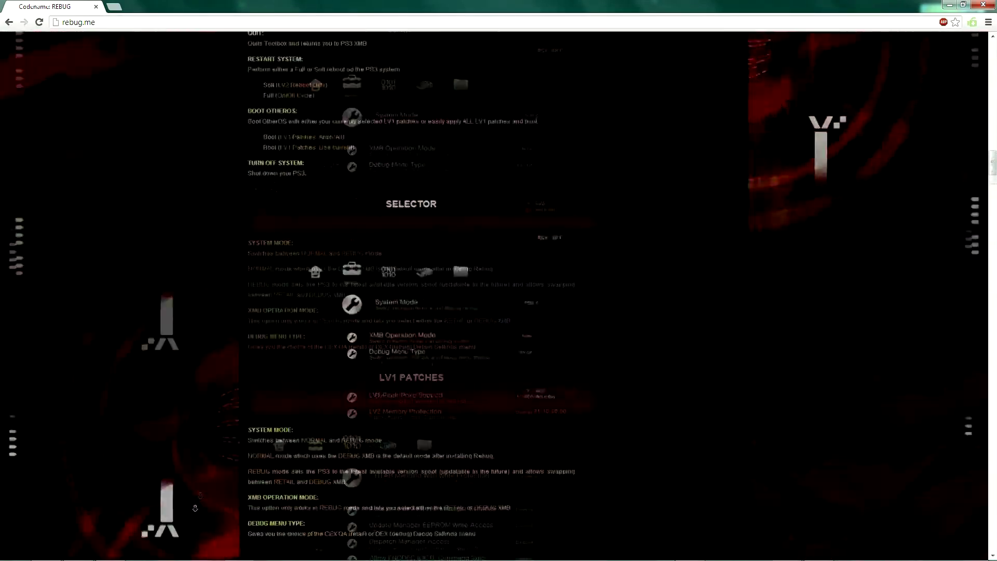
{"action": "scroll", "coordinate": [212, 445], "scroll_direction": "down", "scroll_amount": 20}
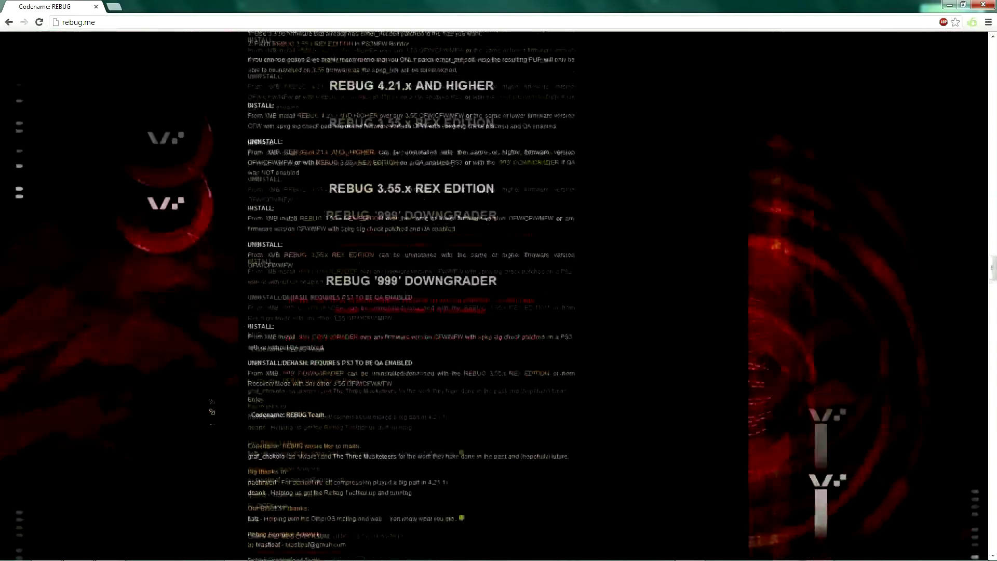
{"action": "scroll", "coordinate": [176, 289], "scroll_direction": "up", "scroll_amount": 5}
{"action": "scroll", "coordinate": [198, 450], "scroll_direction": "down", "scroll_amount": 16}
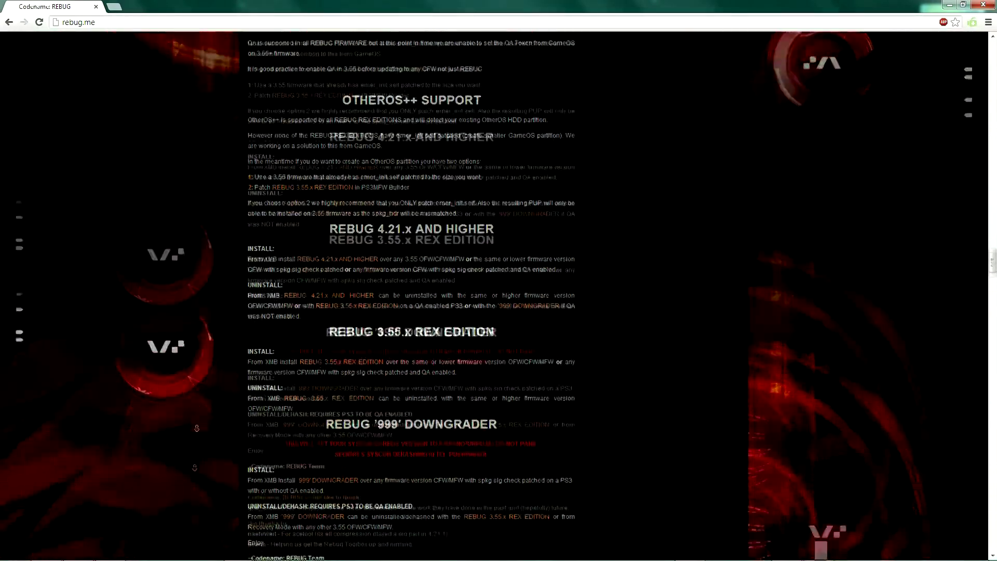
{"action": "scroll", "coordinate": [198, 450], "scroll_direction": "up", "scroll_amount": 6}
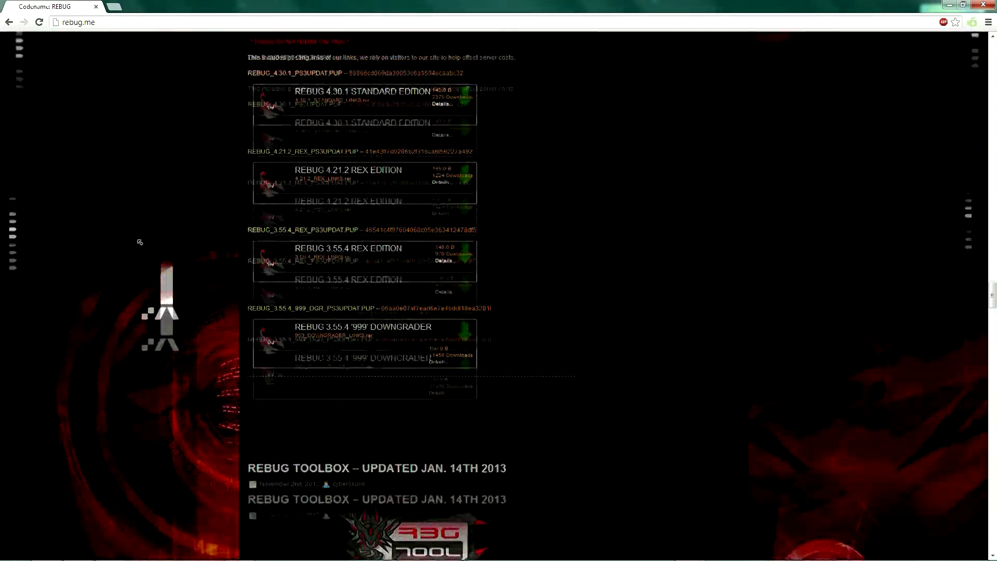
{"action": "scroll", "coordinate": [145, 288], "scroll_direction": "up", "scroll_amount": 1}
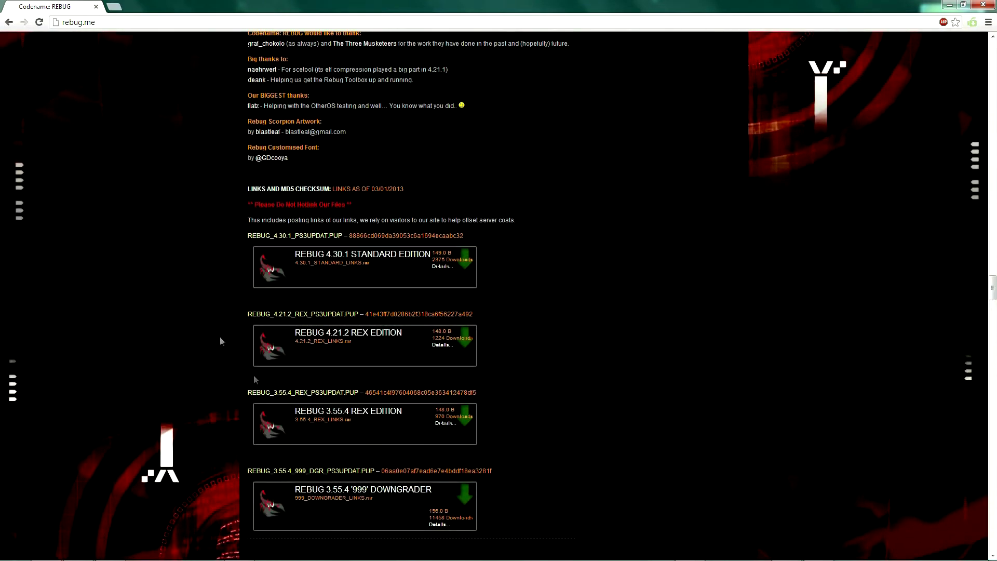
{"action": "mouse_move", "coordinate": [571, 34]}
{"action": "left_mouse_down"}
{"action": "mouse_move", "coordinate": [311, 337]}
{"action": "mouse_move", "coordinate": [467, 475]}
{"action": "left_mouse_up"}
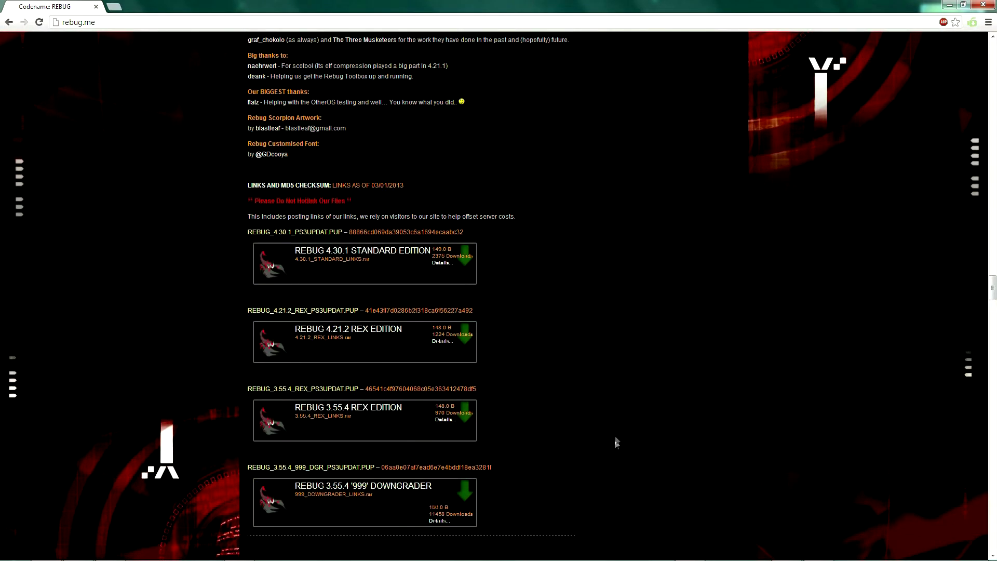
{"action": "mouse_move", "coordinate": [616, 439]}
{"action": "left_mouse_down"}
{"action": "mouse_move", "coordinate": [385, 375]}
{"action": "mouse_move", "coordinate": [311, 36]}
{"action": "left_mouse_up"}
{"action": "left_click", "coordinate": [597, 333]}
Download 3.55.4_REX_LINKS.rar and open its links text file from WinRAR
{"action": "left_click", "coordinate": [382, 410]}
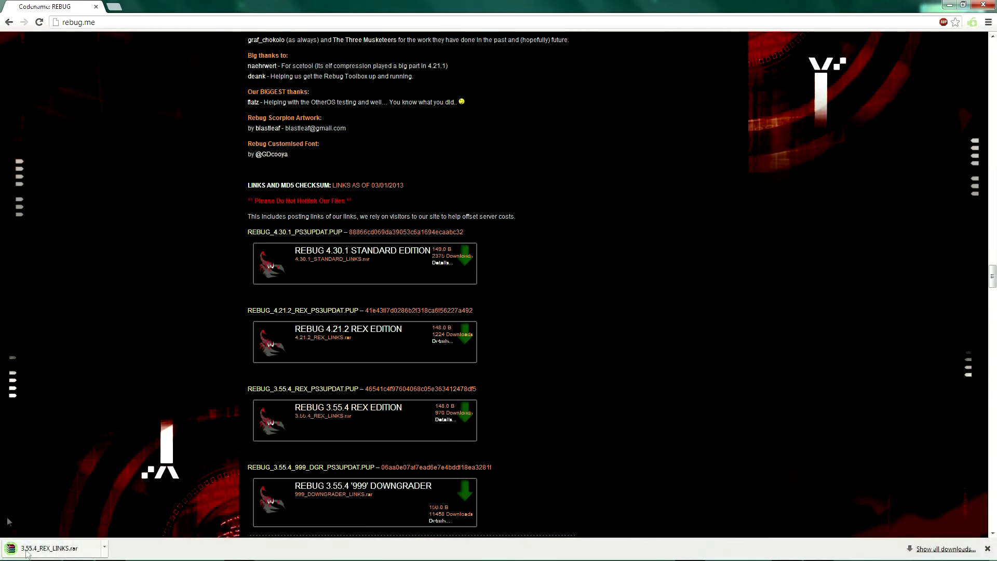
{"action": "left_click", "coordinate": [73, 551]}
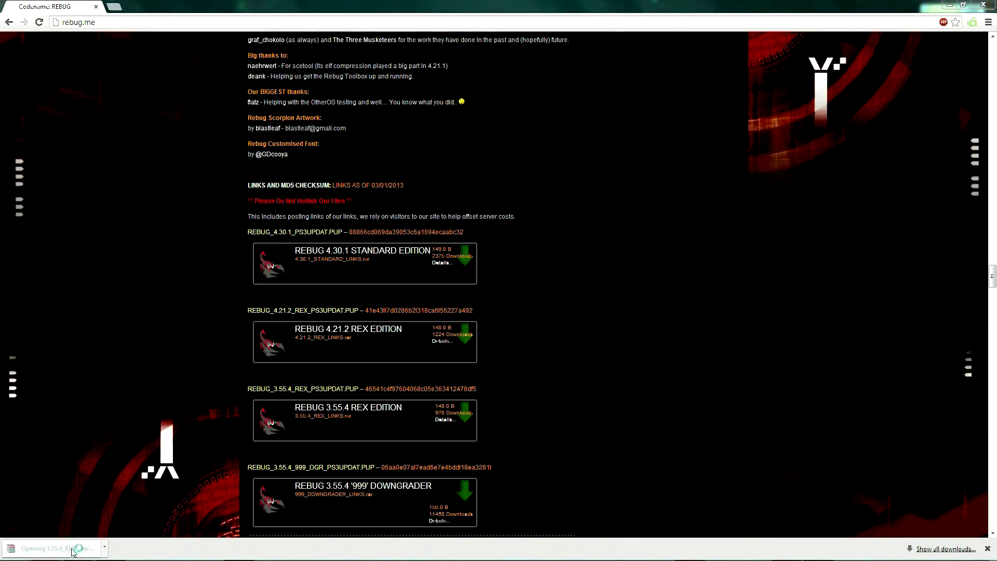
{"action": "left_click", "coordinate": [246, 228]}
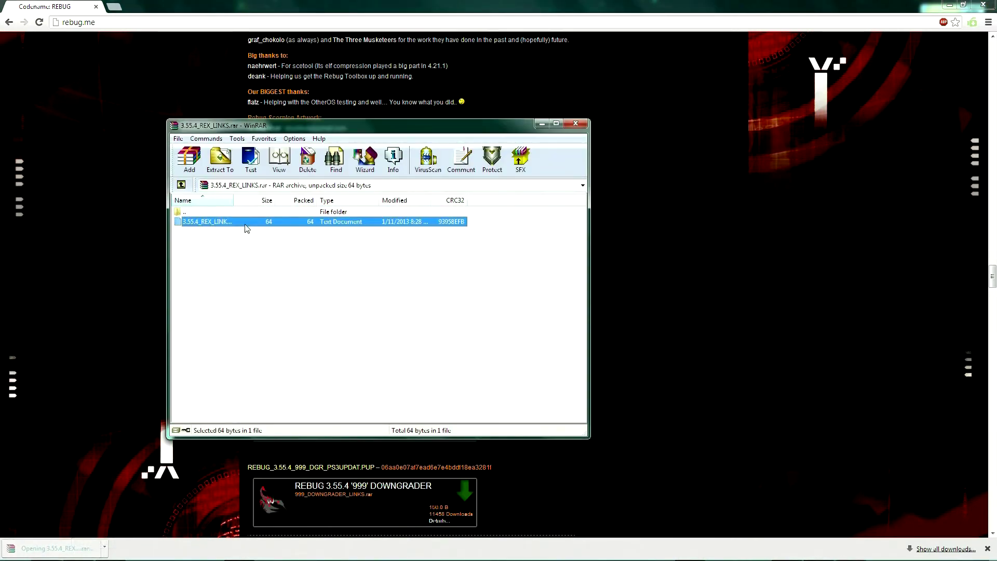
{"action": "double_click", "coordinate": [246, 228]}
Copy the firmware download URL from the text file, then close Notepad and WinRAR
{"action": "left_click_drag", "start_coordinate": [440, 248], "coordinate": [34, 223]}
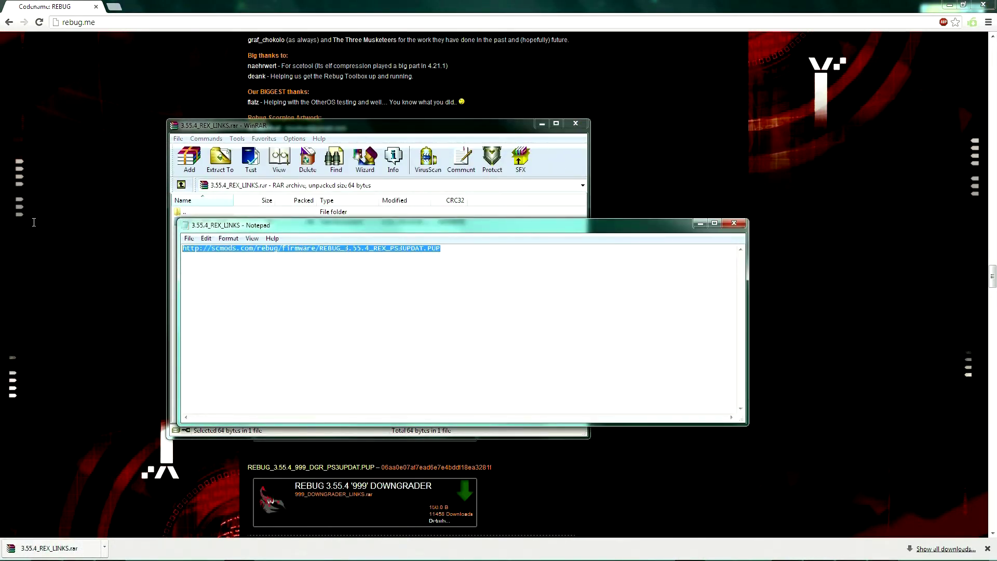
{"action": "right_click", "coordinate": [244, 250]}
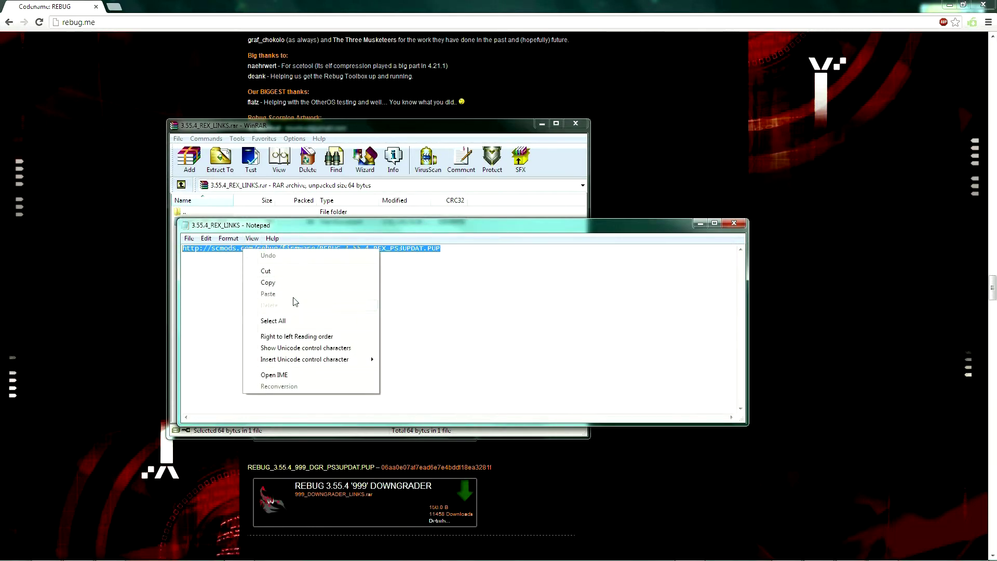
{"action": "left_click", "coordinate": [291, 283]}
{"action": "left_click", "coordinate": [735, 225]}
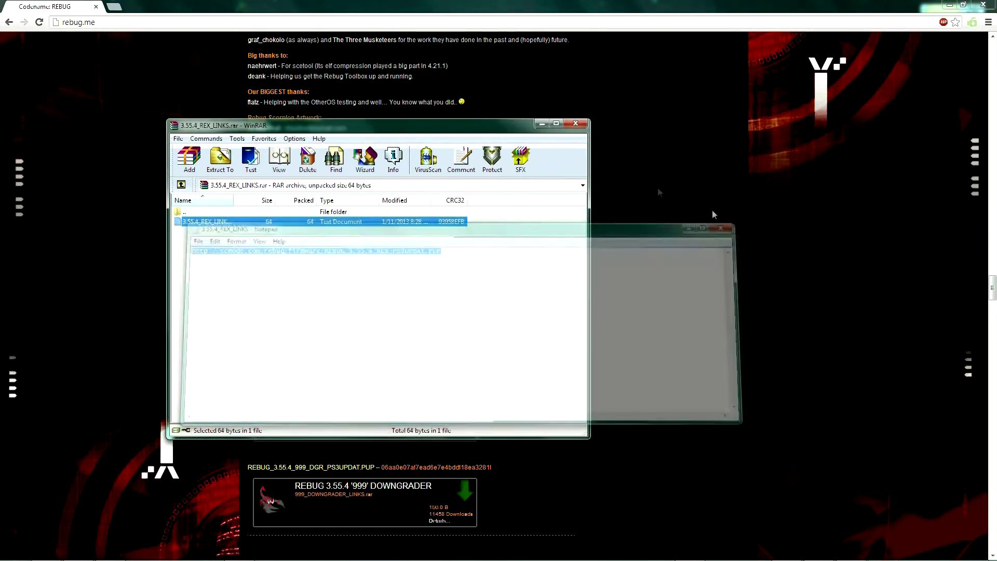
{"action": "left_click", "coordinate": [575, 124]}
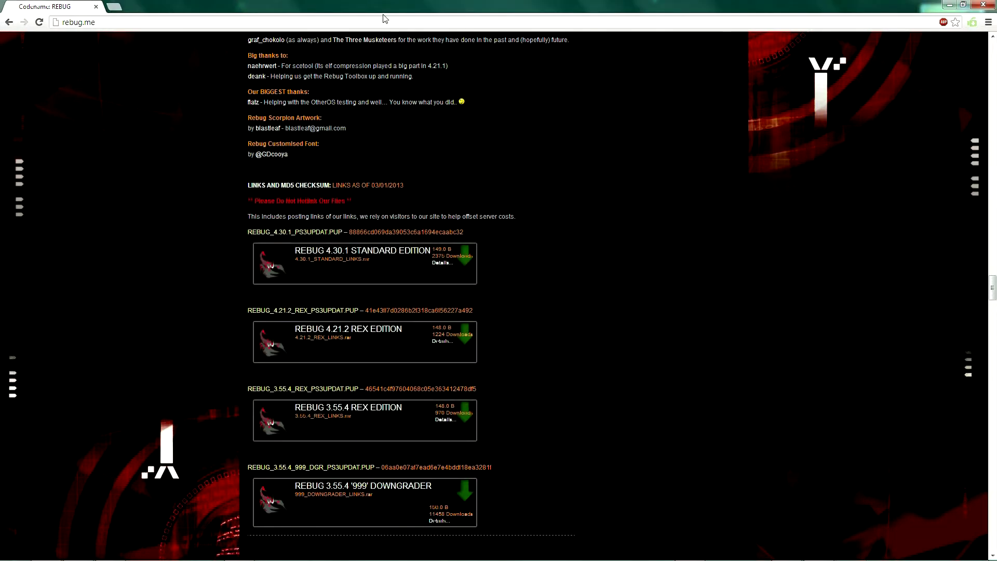
Replace the address bar with the copied REBUG_3.55.4_REX_PS3UPDAT.PUP URL and close Chrome
{"action": "key", "text": "ctrl+a"}
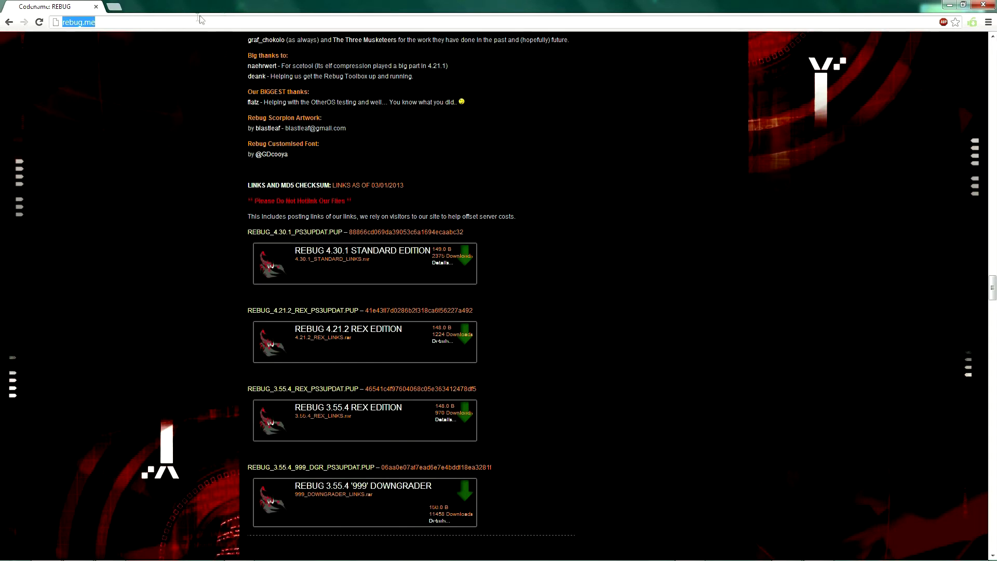
{"action": "right_click", "coordinate": [192, 19]}
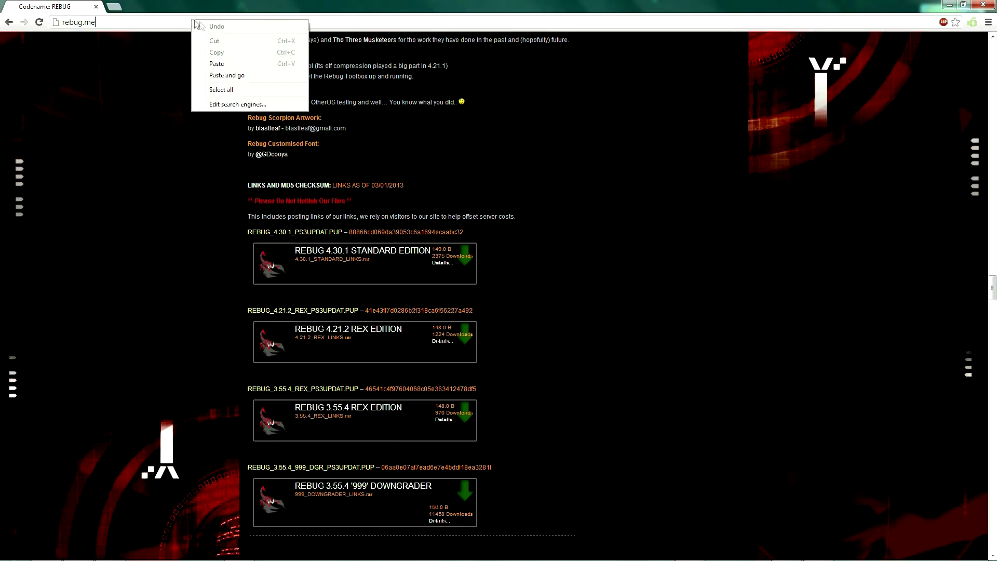
{"action": "left_click", "coordinate": [222, 89]}
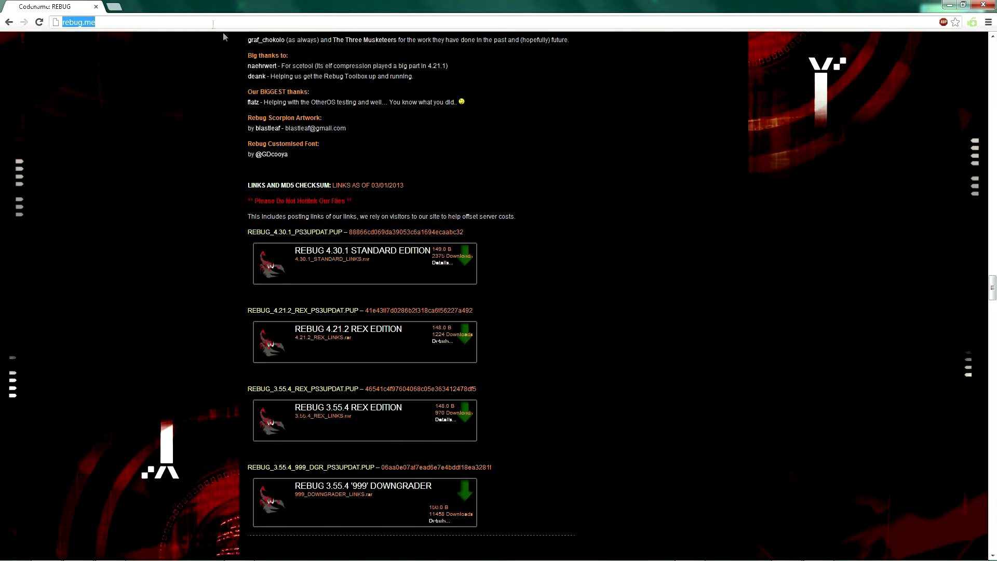
{"action": "right_click", "coordinate": [210, 21]}
{"action": "left_click", "coordinate": [234, 65]}
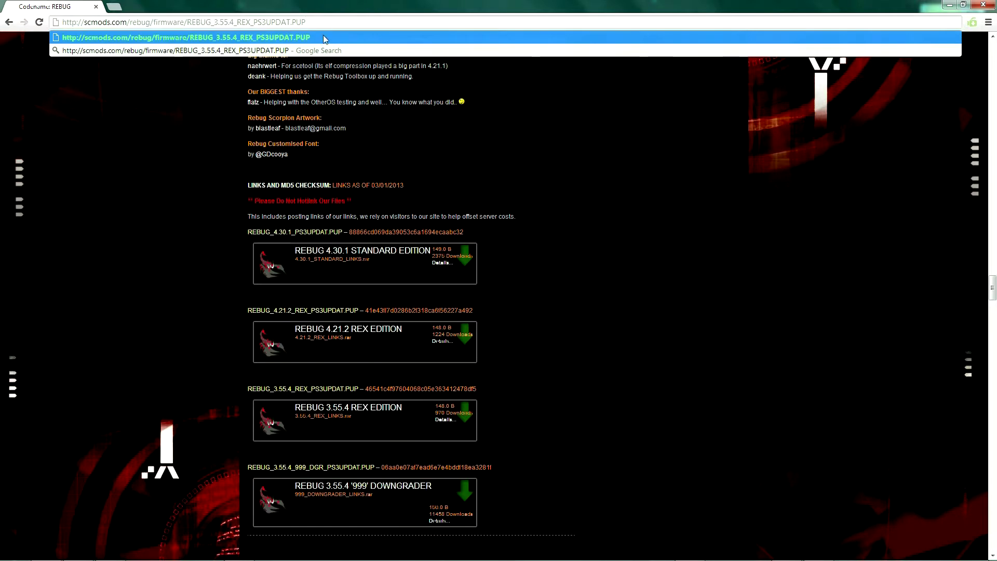
{"action": "left_click", "coordinate": [992, 7]}
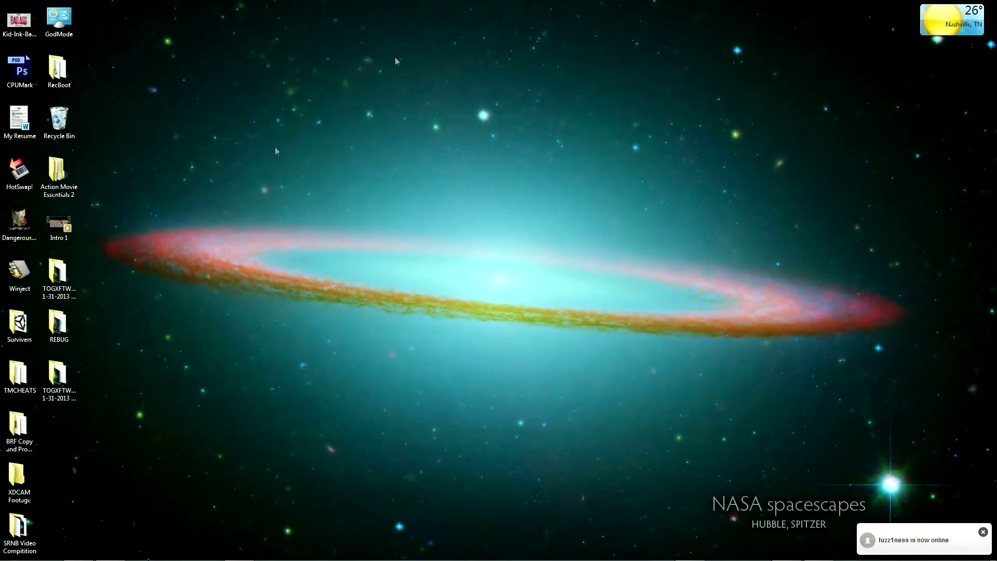
Open the Downloads folder through Start > Computer
{"action": "left_click", "coordinate": [13, 549]}
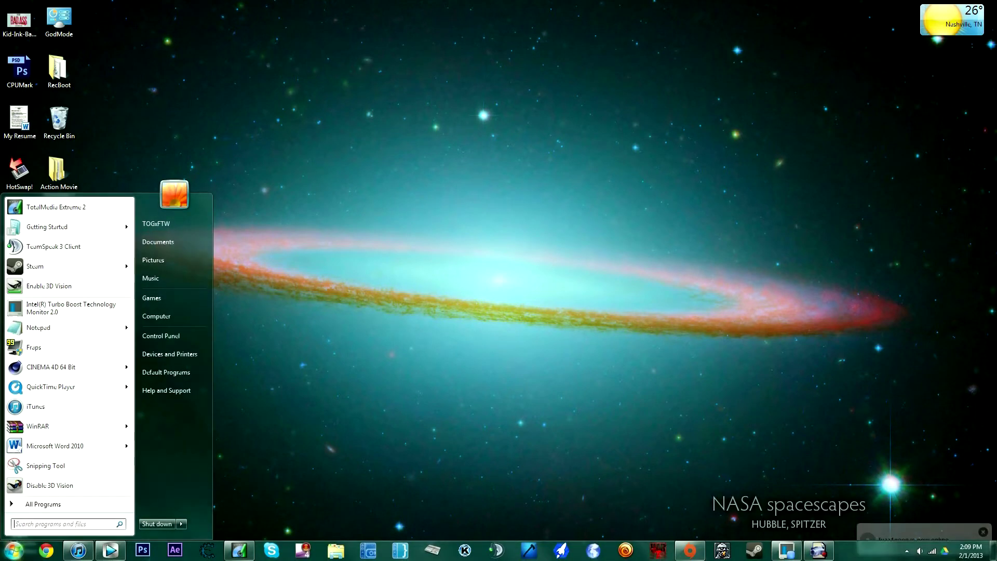
{"action": "left_click", "coordinate": [158, 314]}
{"action": "left_click", "coordinate": [258, 148]}
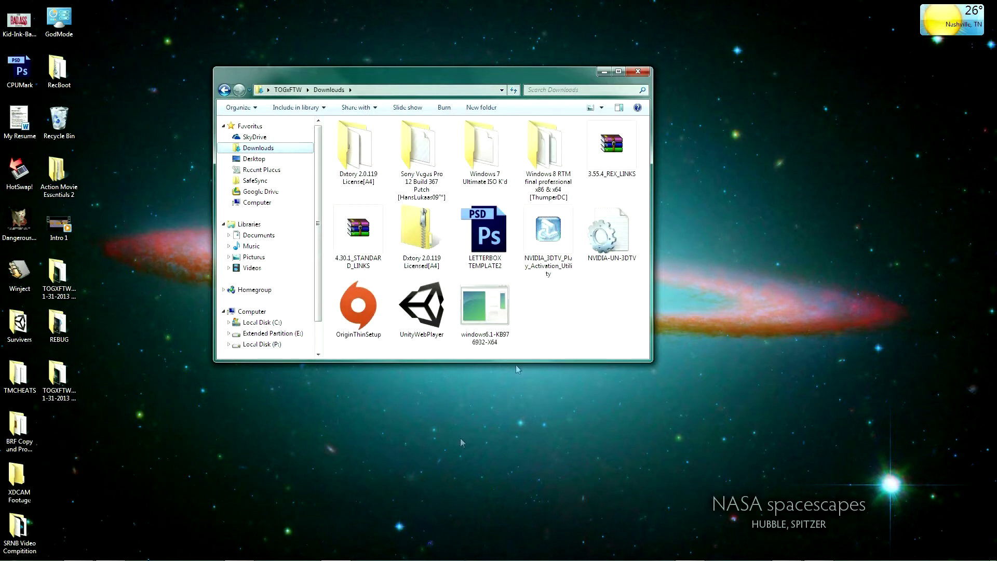
Select the 3.55.4_REX_LINKS and 4.30.1_STANDARD_LINKS archives and copies, and delete all four
{"action": "mouse_move", "coordinate": [614, 340]}
{"action": "left_mouse_down"}
{"action": "mouse_move", "coordinate": [338, 219]}
{"action": "mouse_move", "coordinate": [467, 234]}
{"action": "left_mouse_up"}
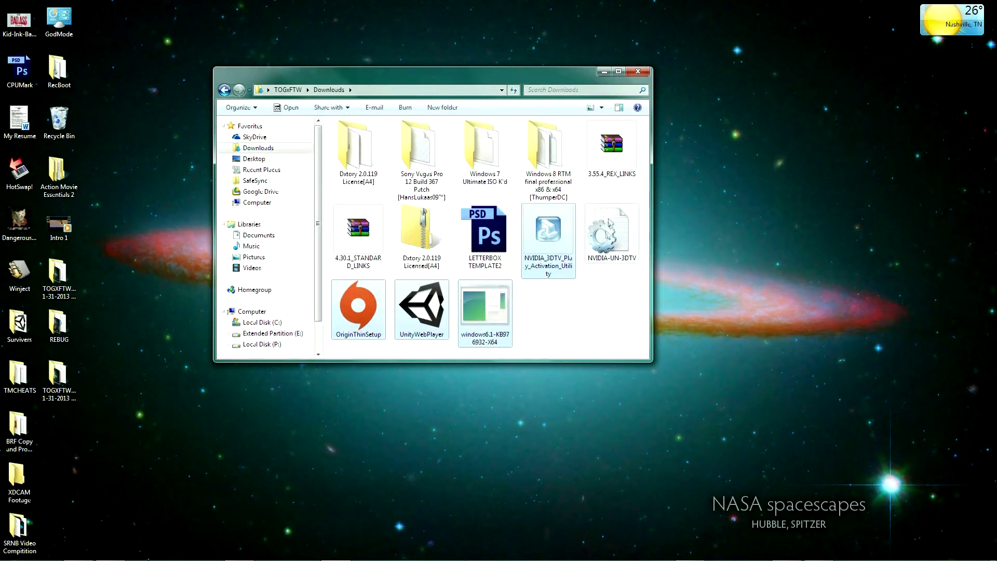
{"action": "left_click", "coordinate": [616, 166]}
{"action": "key", "text": "ctrl+v"}
{"action": "right_click", "coordinate": [343, 233]}
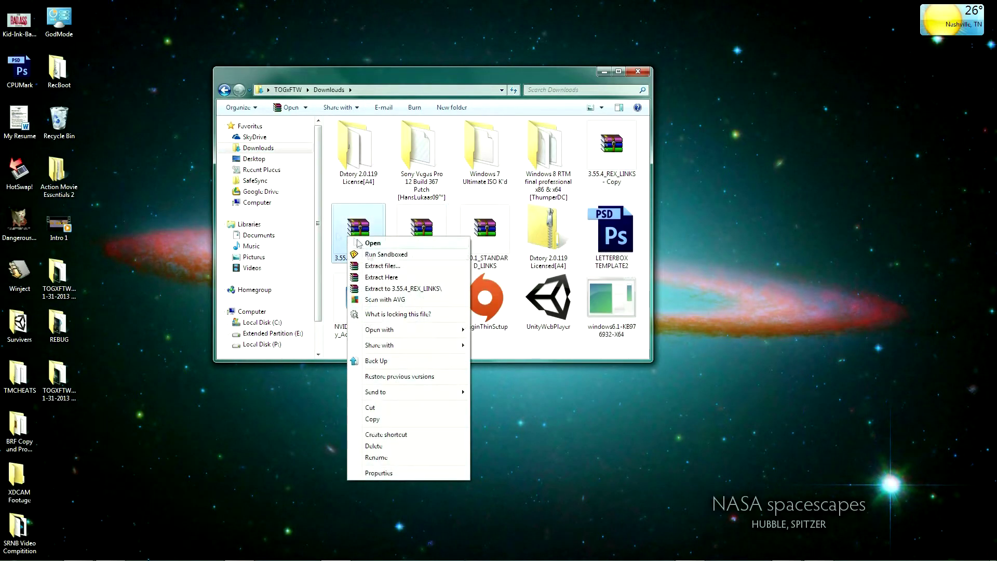
{"action": "left_click", "coordinate": [335, 228]}
{"action": "left_click", "coordinate": [502, 231], "text": "shift"}
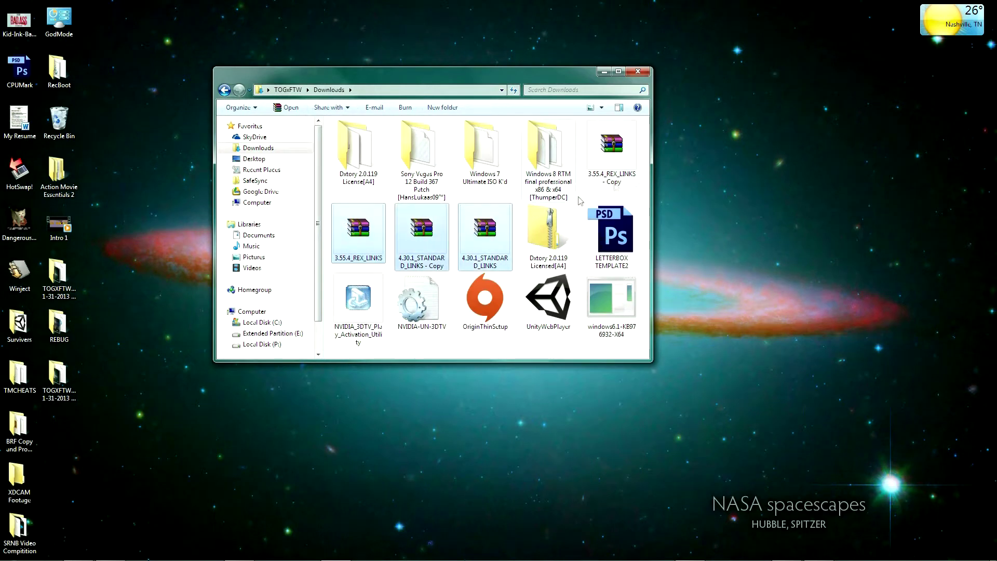
{"action": "left_click", "coordinate": [608, 166], "text": "ctrl"}
{"action": "right_click", "coordinate": [609, 165]}
{"action": "left_click", "coordinate": [653, 398]}
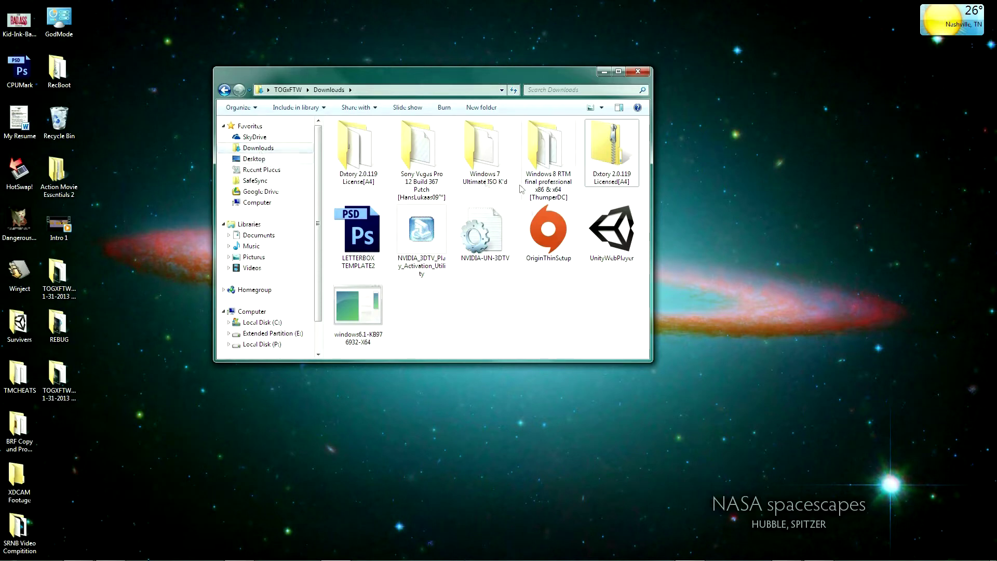
Open SkyDrive > Playstation > PS3 > OFW and CFW > CFW 3.55.4 REBUG REX EDITION
{"action": "left_click", "coordinate": [256, 138]}
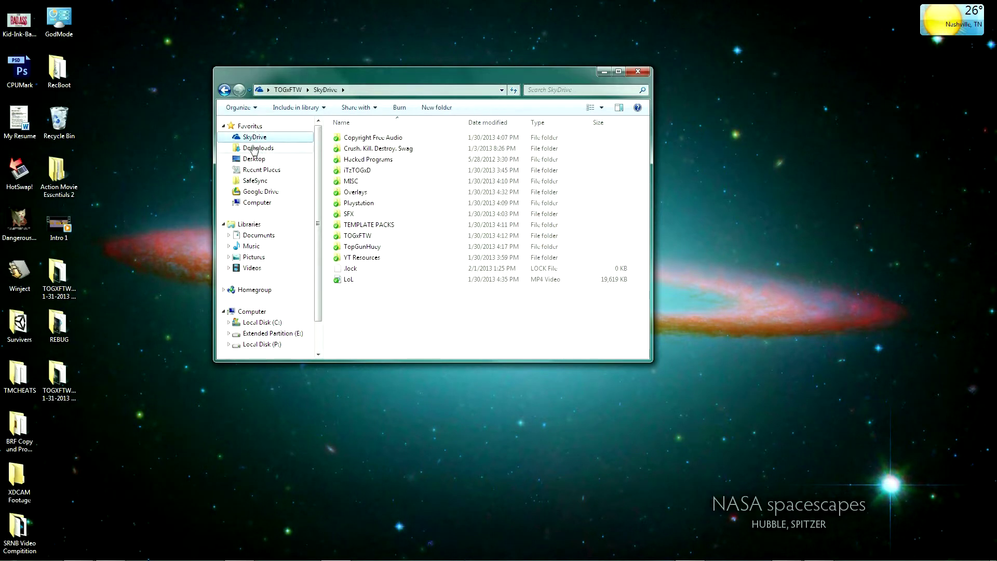
{"action": "double_click", "coordinate": [368, 206]}
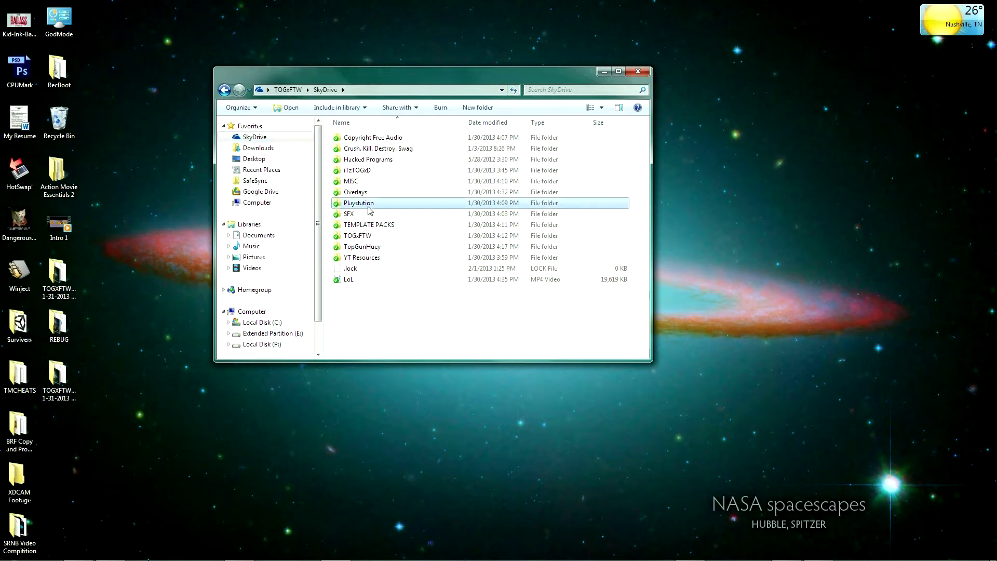
{"action": "double_click", "coordinate": [366, 137]}
{"action": "double_click", "coordinate": [367, 138]}
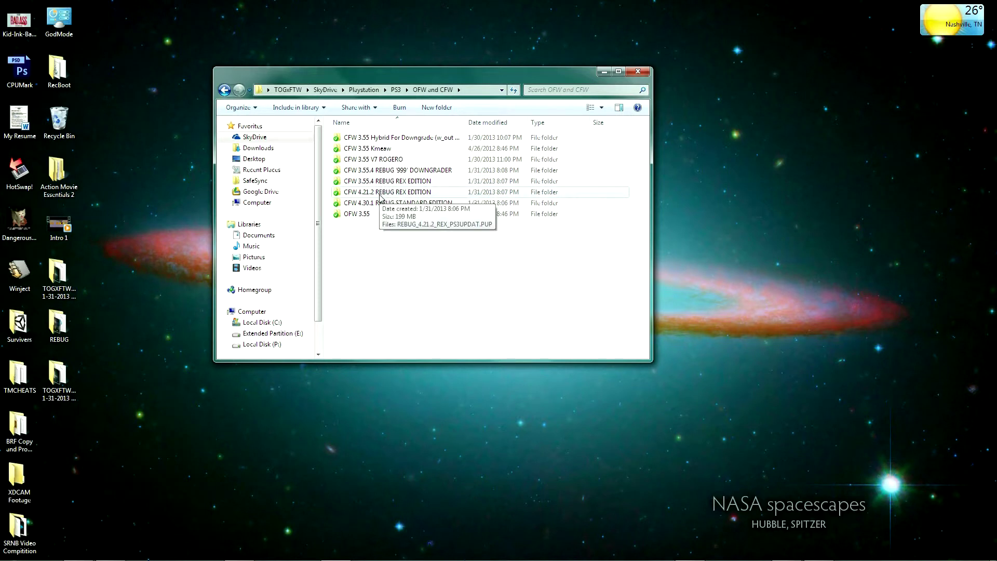
{"action": "double_click", "coordinate": [383, 182]}
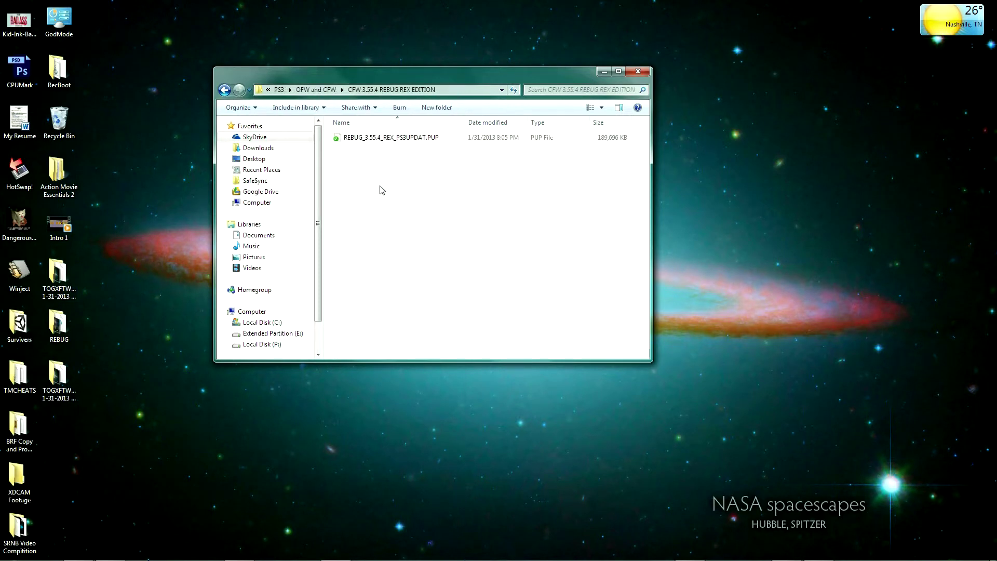
Copy the REBUG_3.55.4_REX_PS3UPDAT.PUP file
{"action": "left_click", "coordinate": [383, 138]}
{"action": "right_click", "coordinate": [383, 138]}
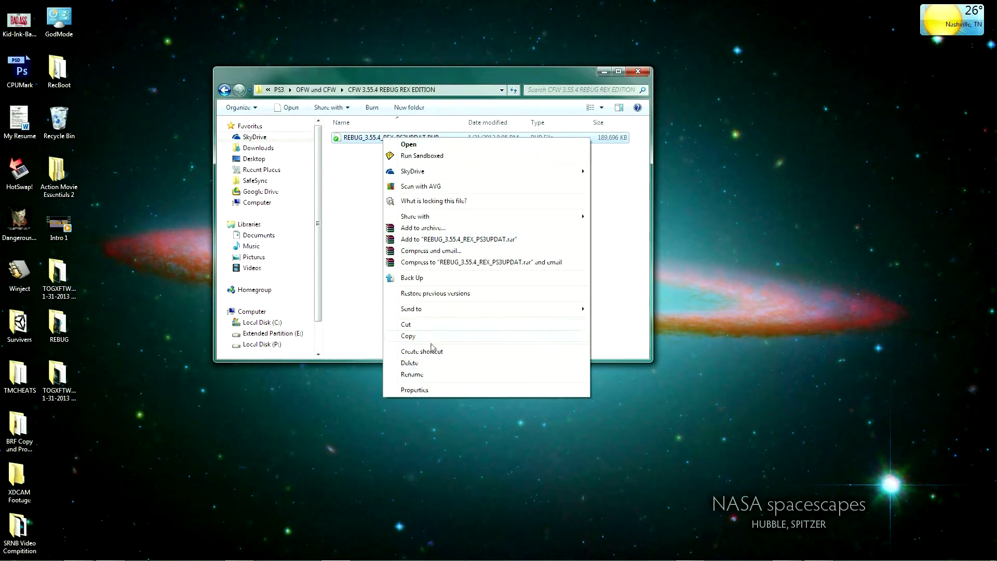
{"action": "left_click", "coordinate": [440, 335]}
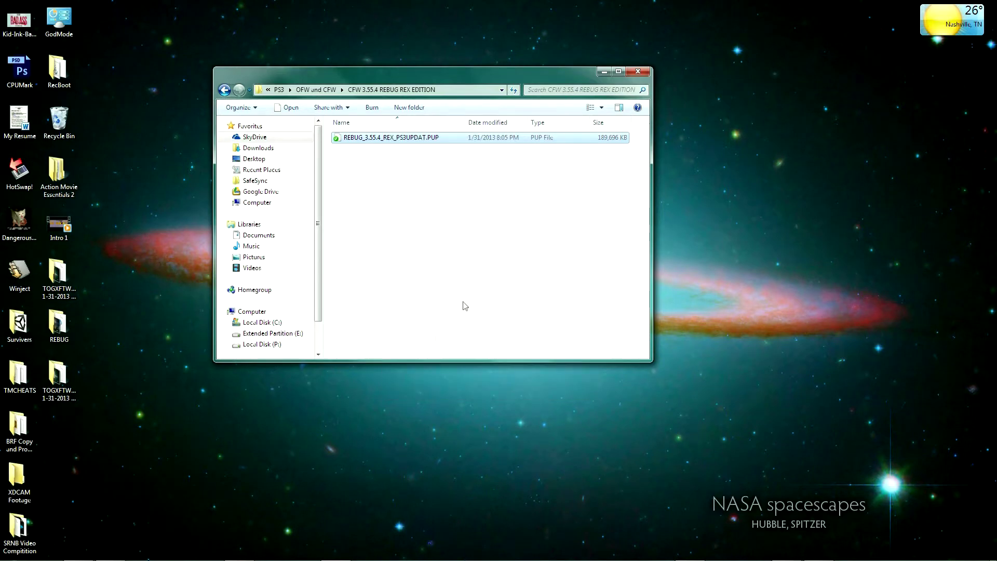
Close the SkyDrive firmware folder window and bring up the Start menu
{"action": "left_click", "coordinate": [637, 75]}
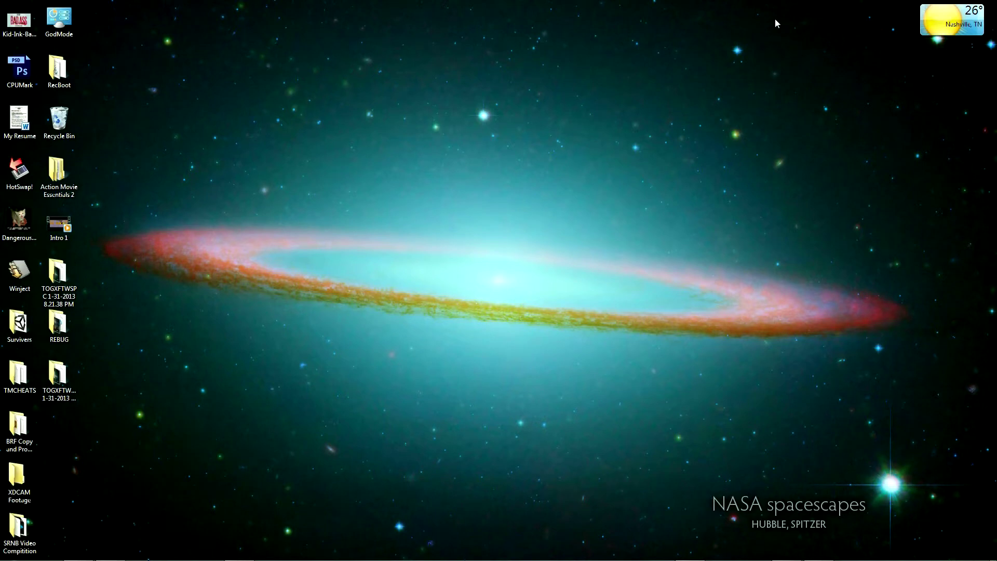
{"action": "mouse_move", "coordinate": [296, 559]}
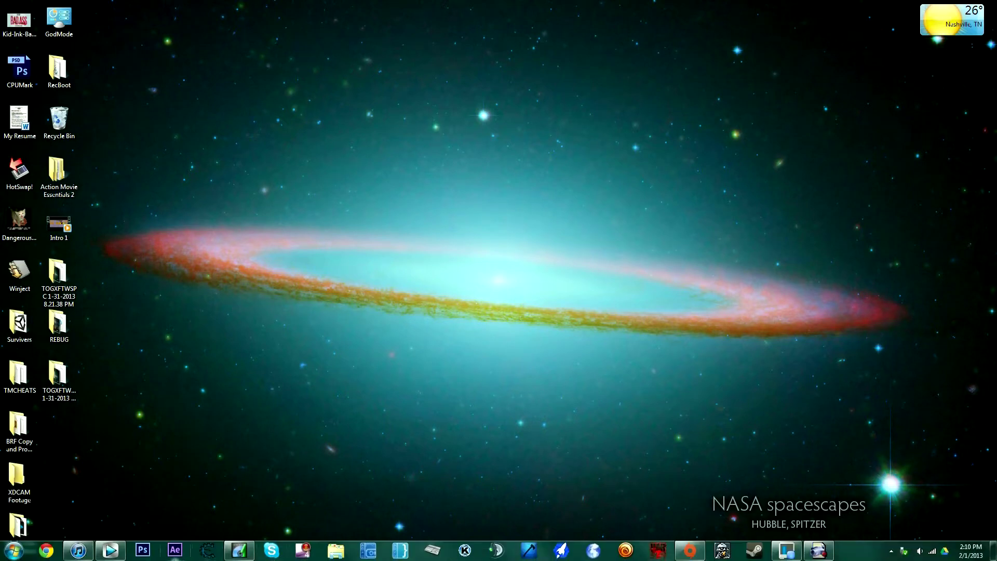
{"action": "left_click", "coordinate": [13, 550]}
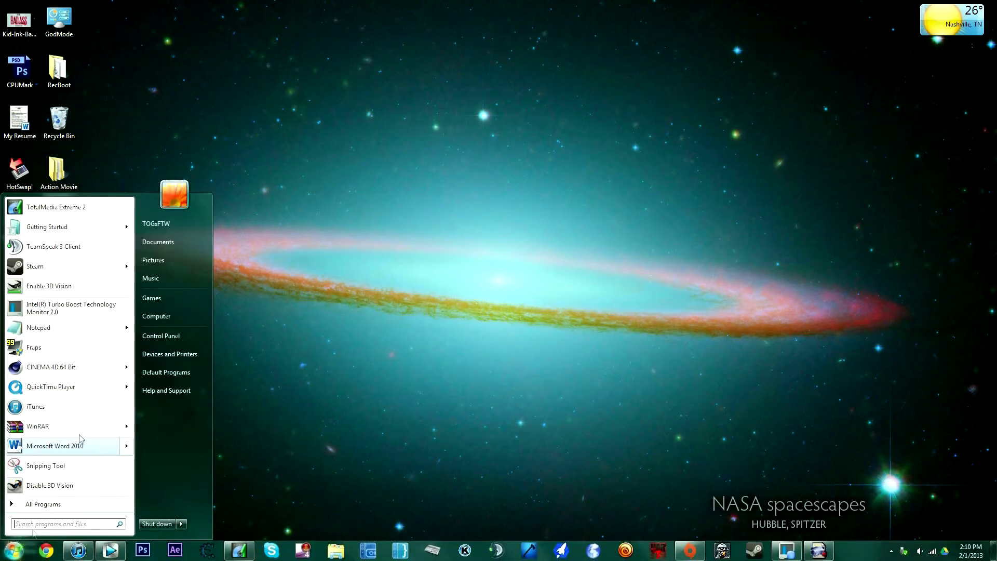
Open the USB_DISK (G:) drive from the Computer view
{"action": "left_click", "coordinate": [158, 319]}
{"action": "left_click", "coordinate": [490, 219]}
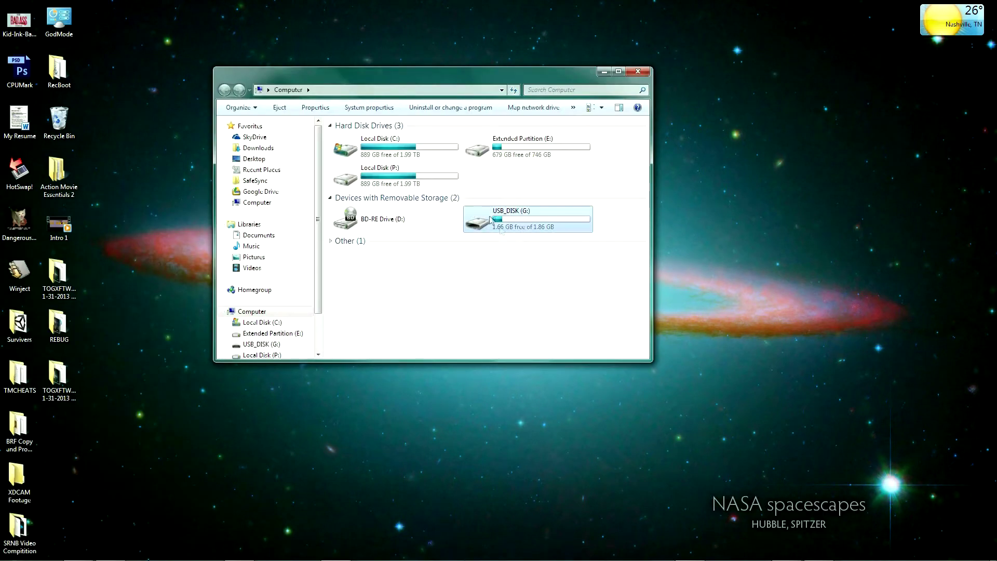
{"action": "double_click", "coordinate": [502, 231]}
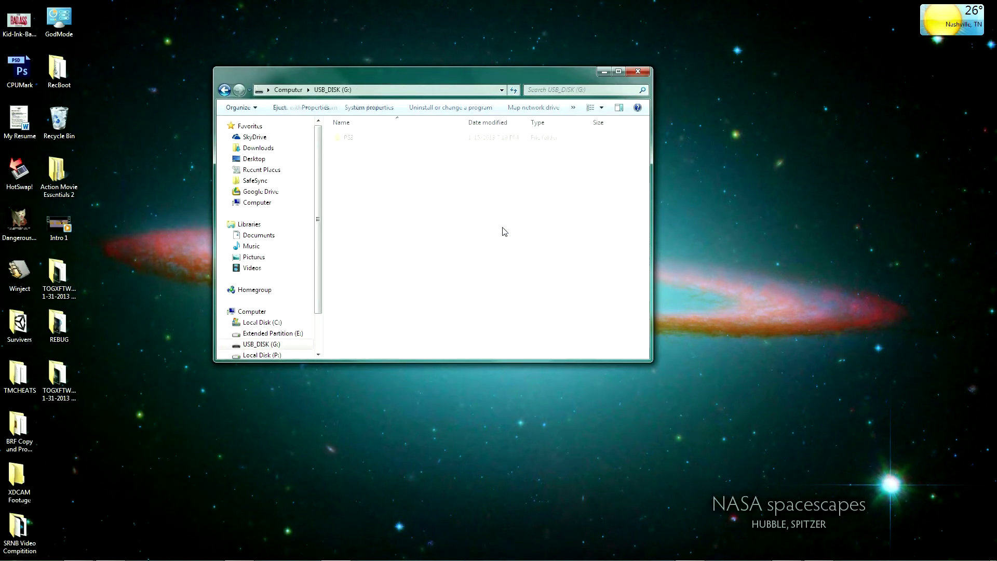
{"action": "right_click", "coordinate": [386, 173]}
{"action": "mouse_move", "coordinate": [424, 305]}
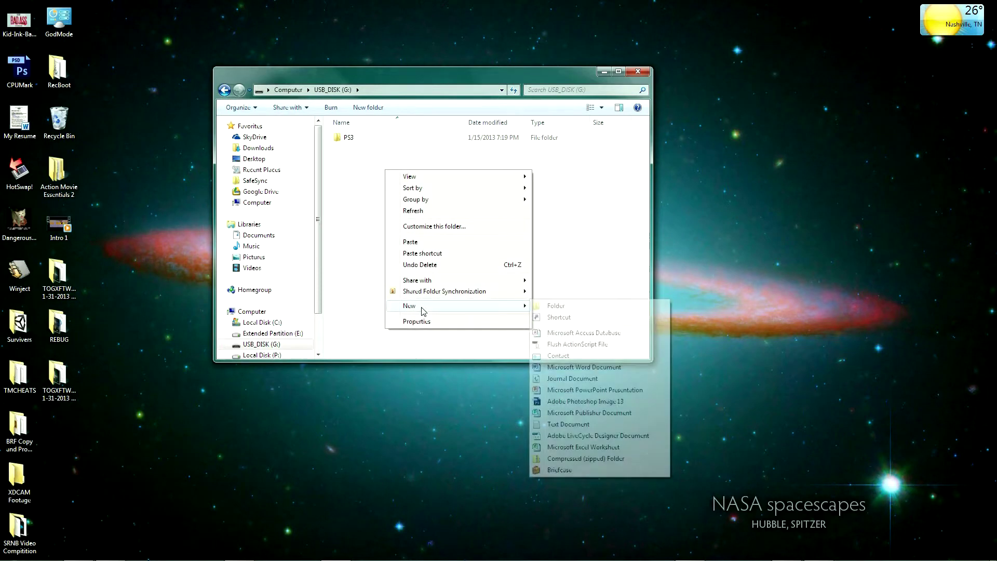
{"action": "left_click", "coordinate": [566, 311]}
Browse into the drive's PS3\UPDATE folder holding PS3UPDAT.PUP
{"action": "double_click", "coordinate": [395, 138]}
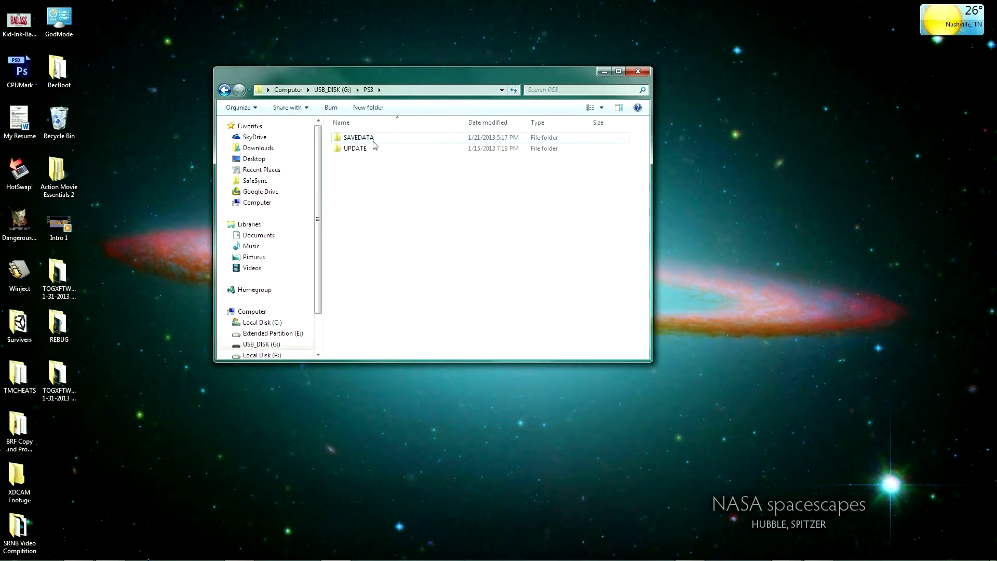
{"action": "double_click", "coordinate": [371, 146]}
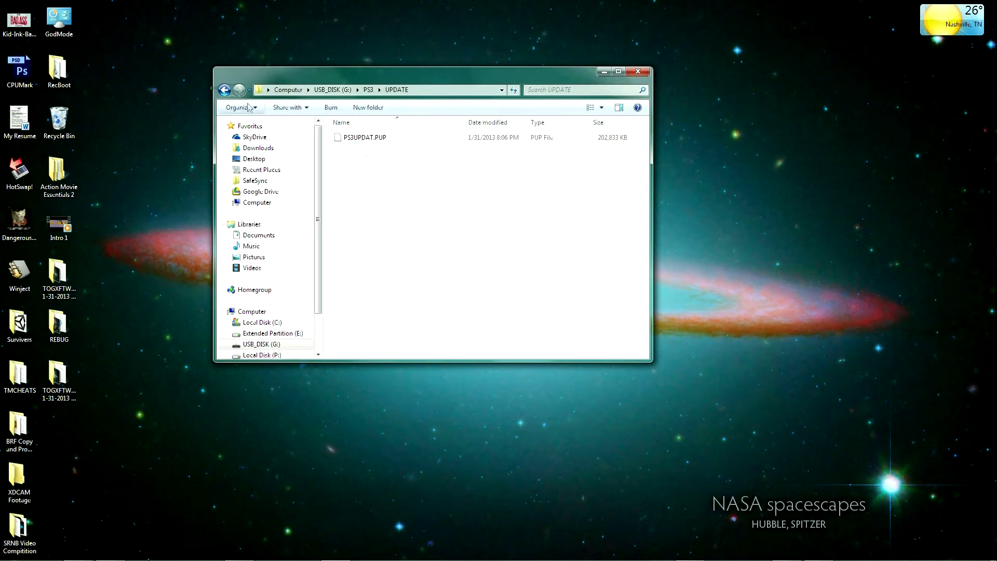
{"action": "left_click", "coordinate": [226, 93]}
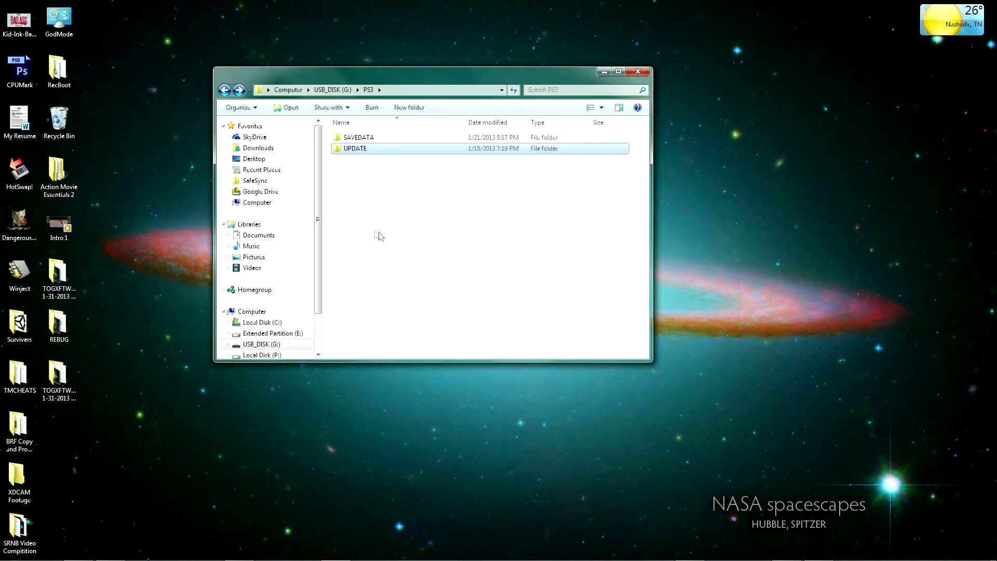
{"action": "left_click", "coordinate": [224, 90]}
{"action": "left_click", "coordinate": [349, 139]}
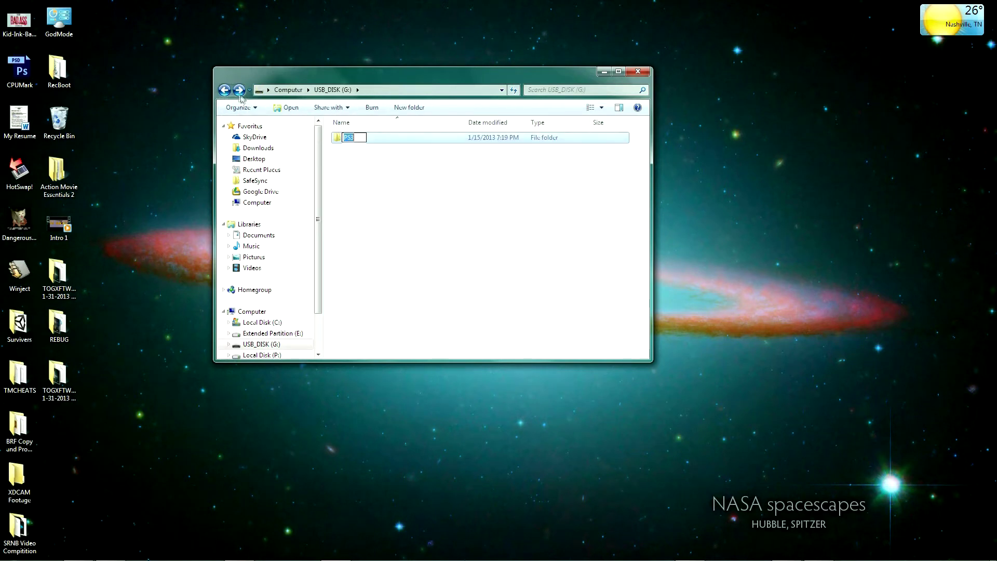
{"action": "left_click", "coordinate": [239, 90]}
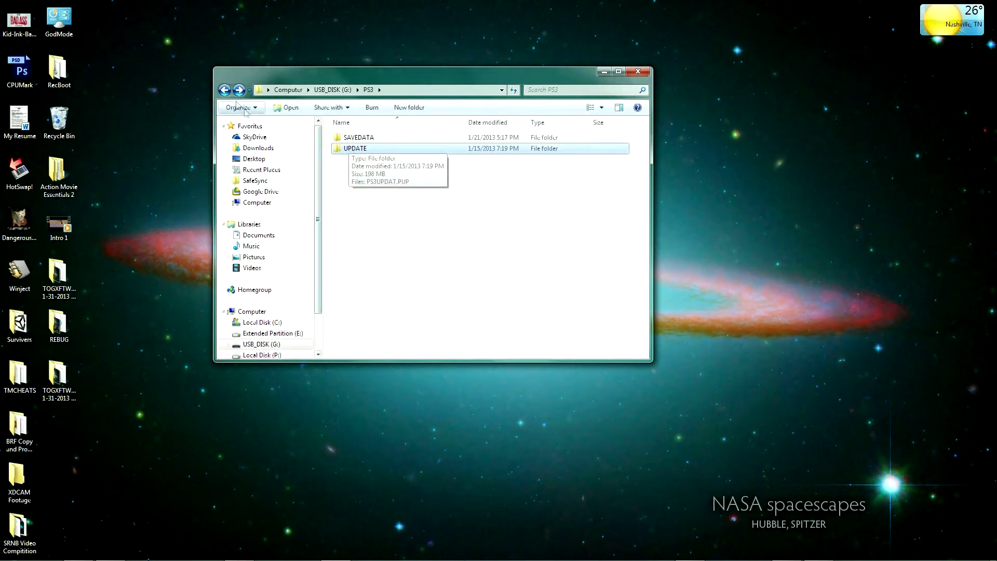
{"action": "double_click", "coordinate": [355, 148]}
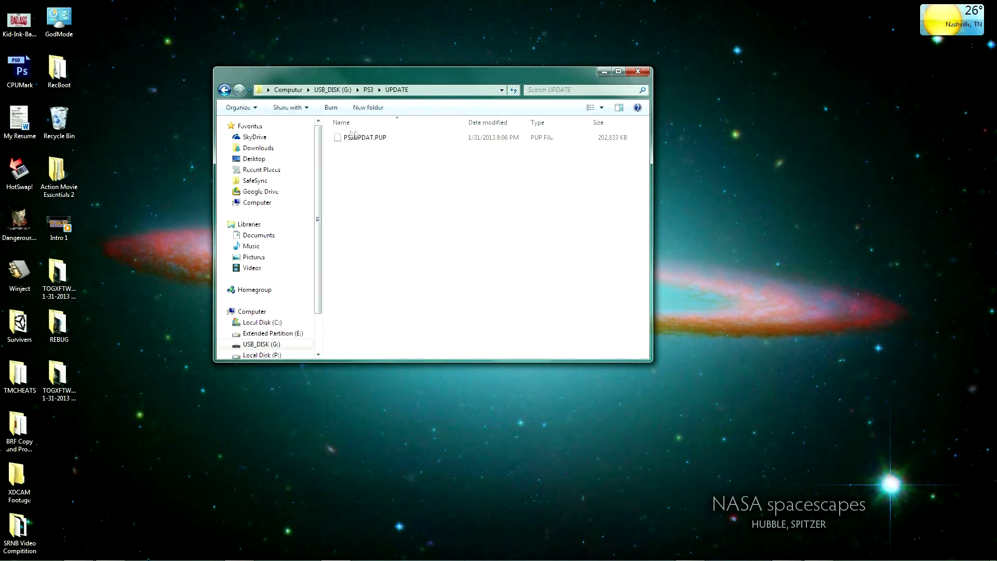
{"action": "right_click", "coordinate": [363, 155]}
{"action": "left_click", "coordinate": [419, 230]}
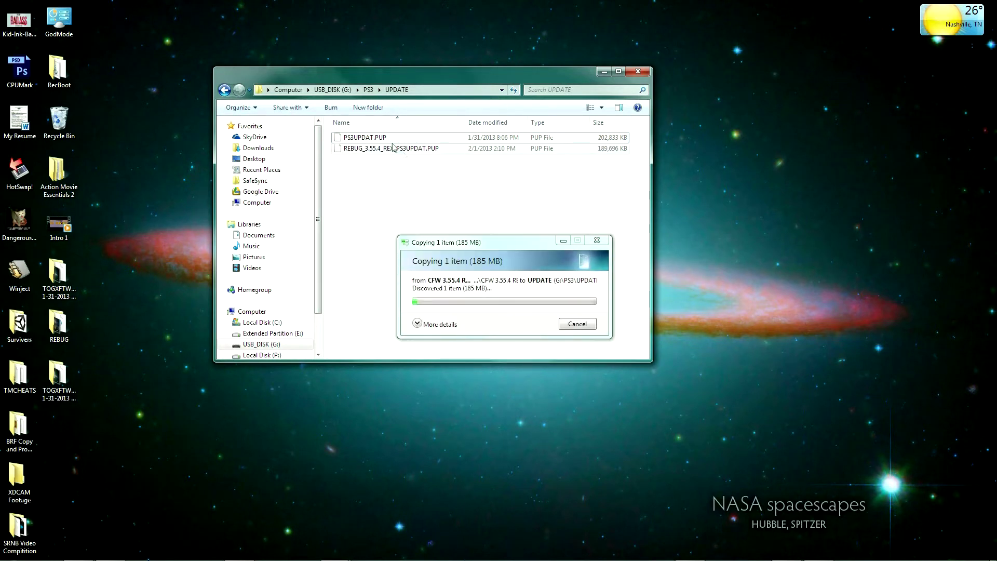
{"action": "left_click", "coordinate": [413, 198]}
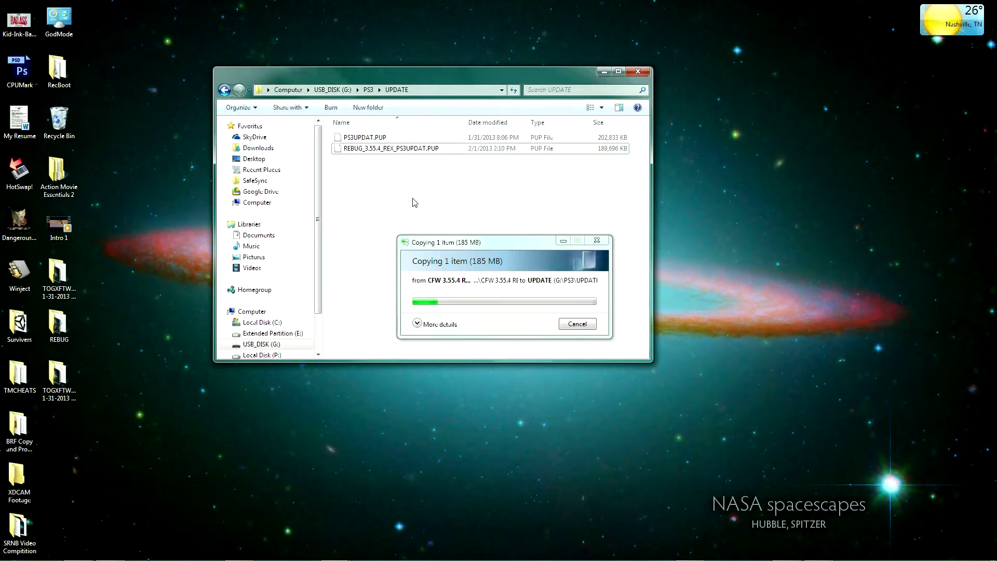
{"action": "left_click", "coordinate": [577, 324]}
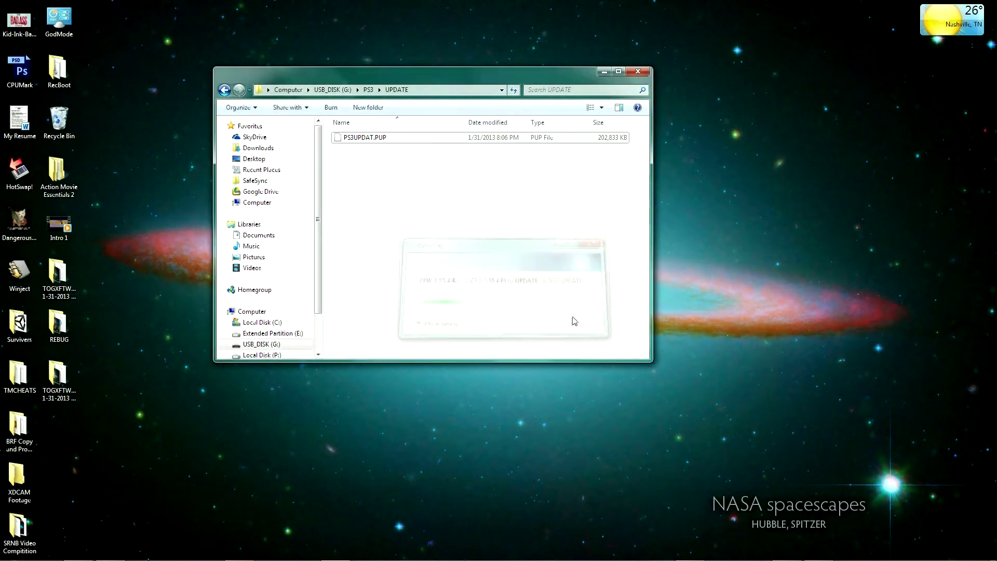
{"action": "left_click", "coordinate": [364, 139]}
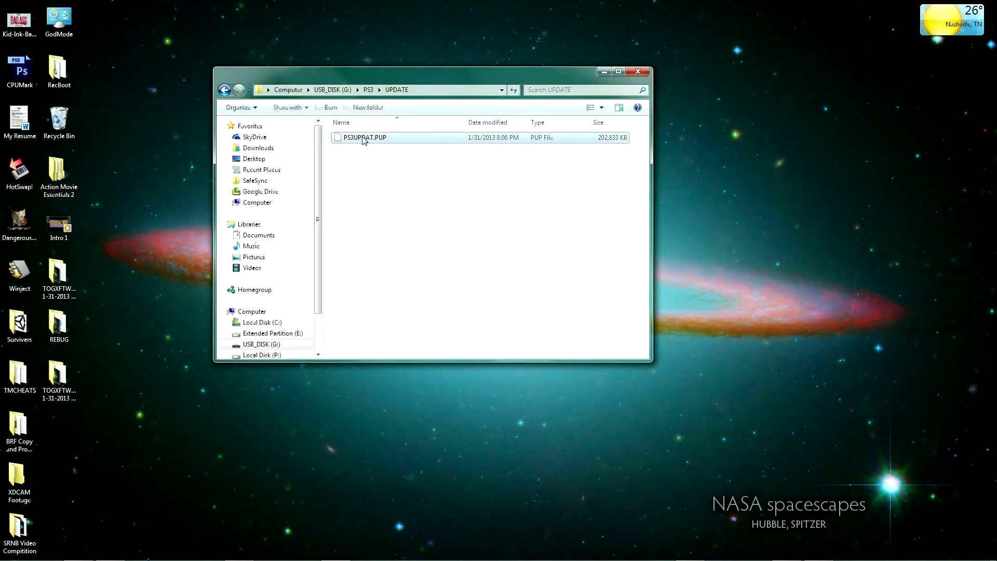
{"action": "left_click", "coordinate": [364, 139]}
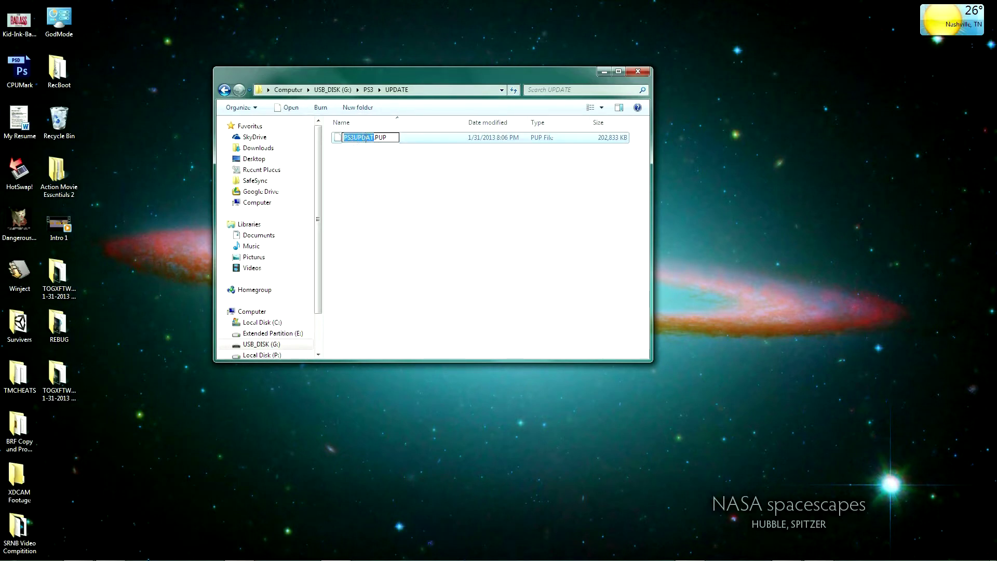
{"action": "left_click", "coordinate": [384, 182]}
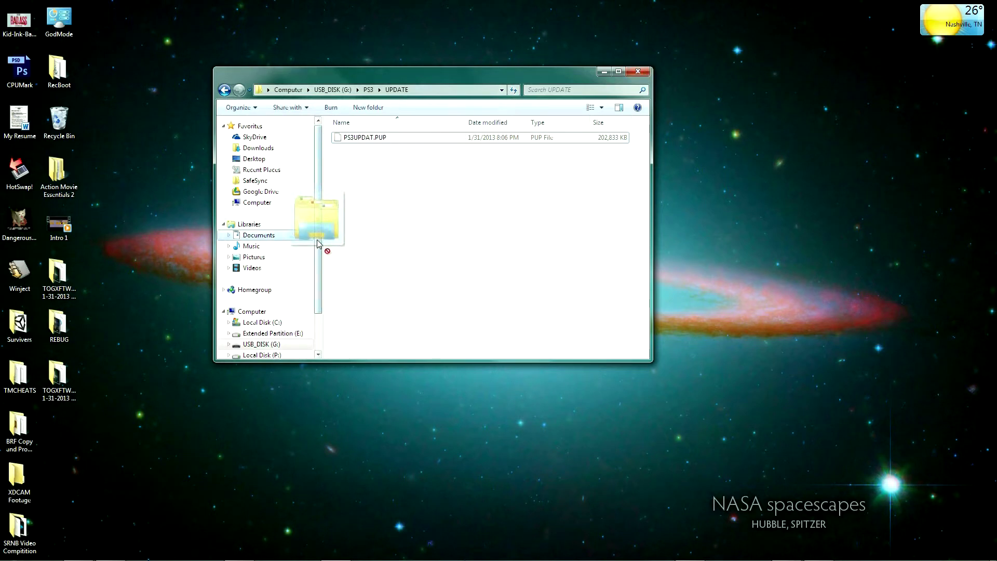
{"action": "scroll", "coordinate": [300, 229], "scroll_direction": "down", "scroll_amount": 2}
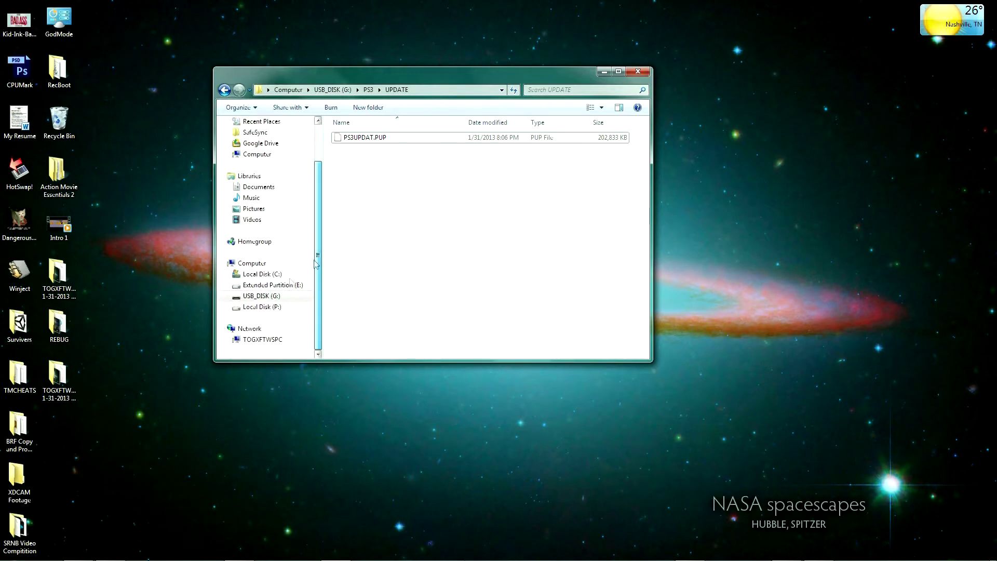
Select USB_DISK (G:) in the navigation pane and eject it
{"action": "left_click", "coordinate": [267, 297]}
{"action": "right_click", "coordinate": [267, 298]}
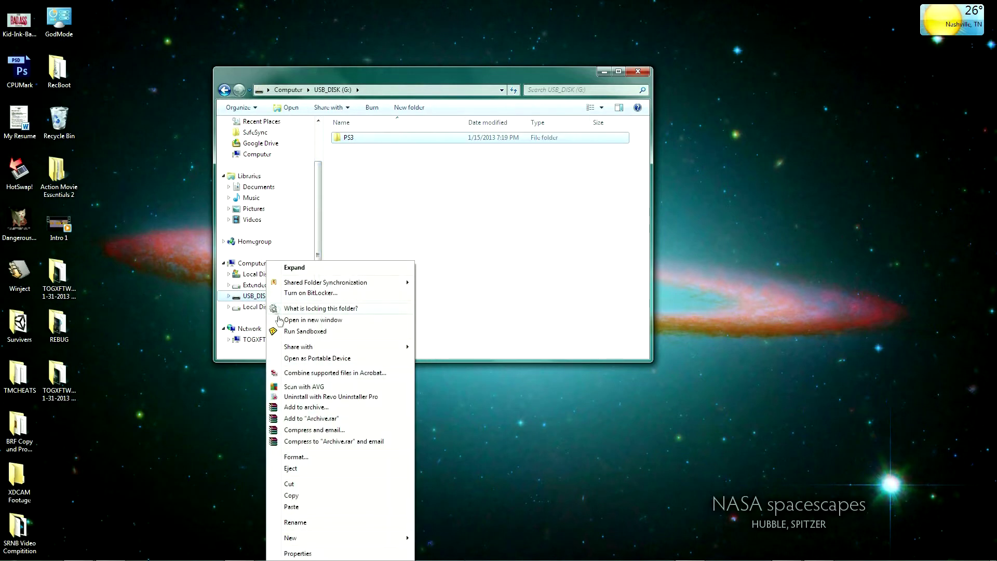
{"action": "left_click", "coordinate": [289, 469]}
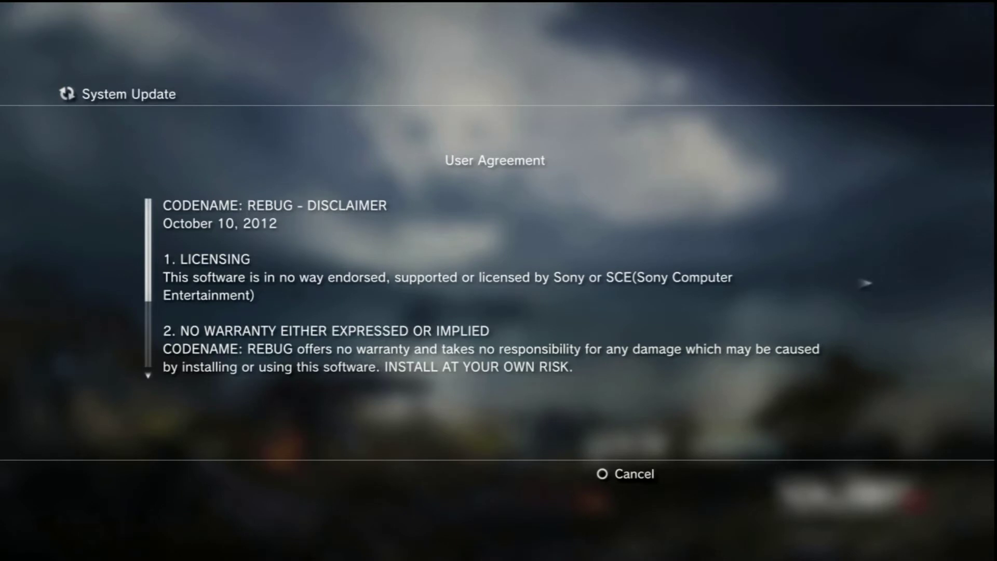
Accept the CODENAME: REBUG user agreement and start the PS3 system update
{"action": "key", "text": "Right"}
{"action": "key", "text": "Down"}
{"action": "key", "text": "Return"}
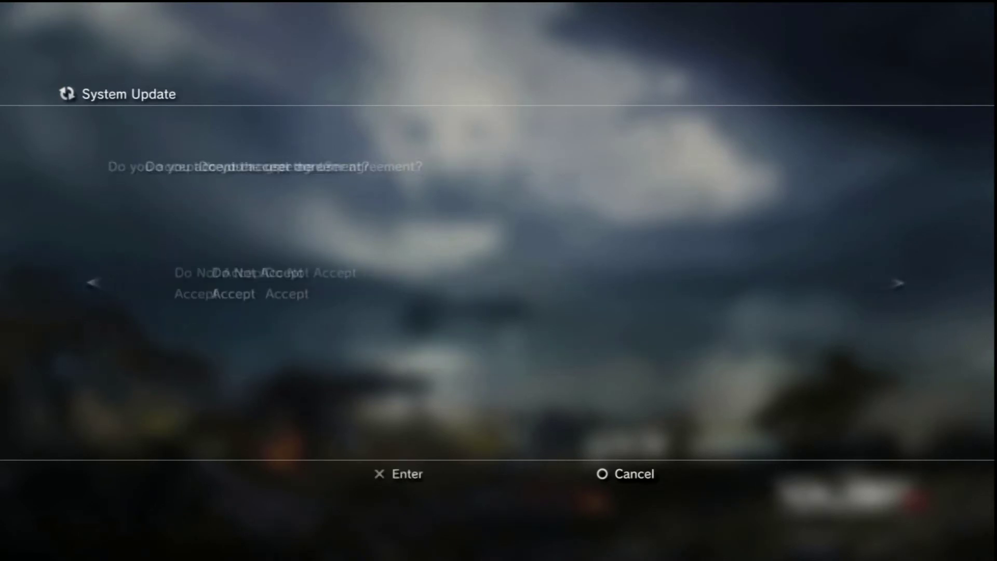
{"action": "key", "text": "Return"}
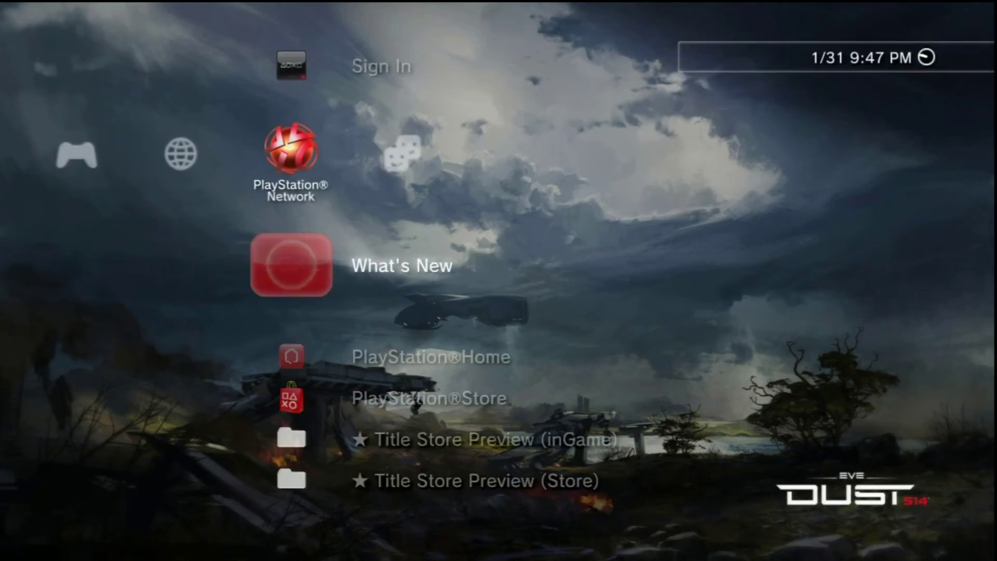
Install REBUG-TOOLBOX-02.01.00.pkg from the PS3 Hard Disk via Package Manager, agreeing to reinstall
{"action": "key", "text": "Left"}
{"action": "key", "text": "Left"}
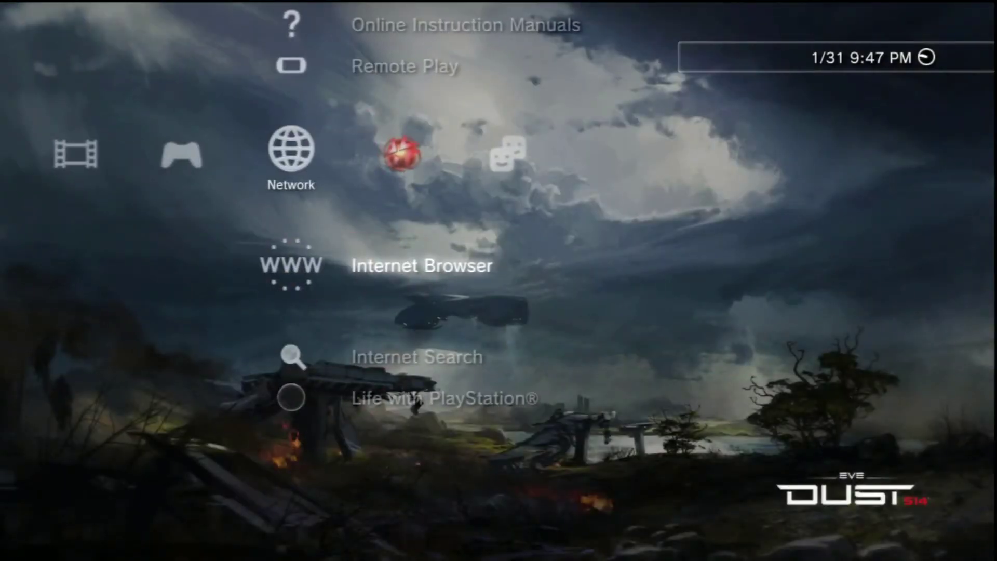
{"action": "key", "text": "Down"}
{"action": "key", "text": "Down"}
{"action": "key", "text": "Down"}
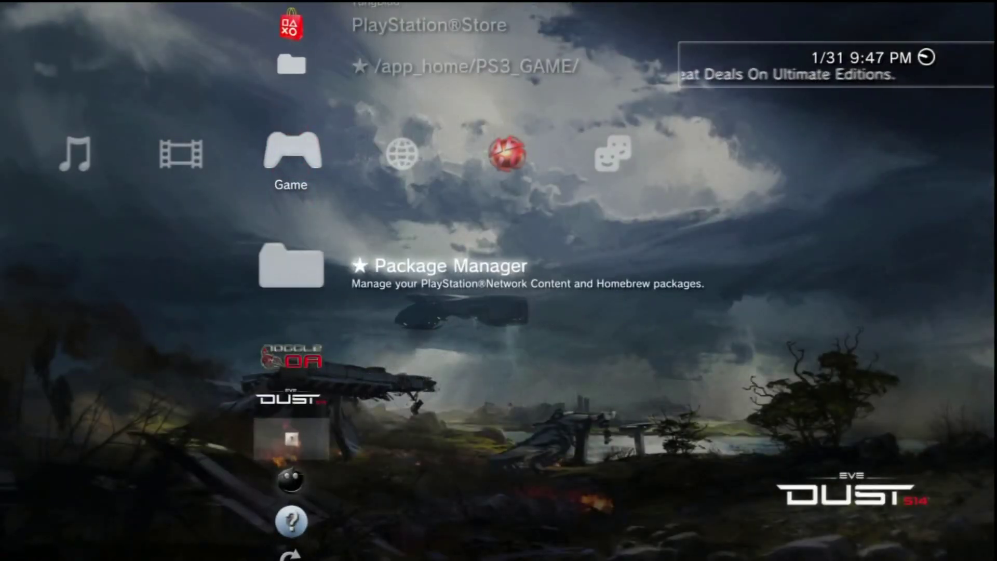
{"action": "key", "text": "Up"}
{"action": "key", "text": "Down"}
{"action": "key", "text": "Return"}
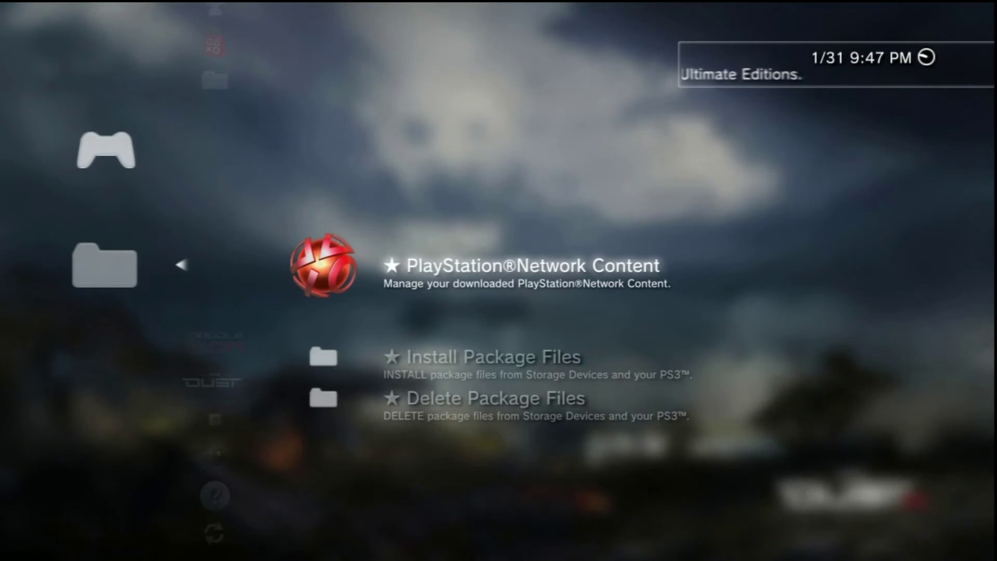
{"action": "key", "text": "Down"}
{"action": "key", "text": "Return"}
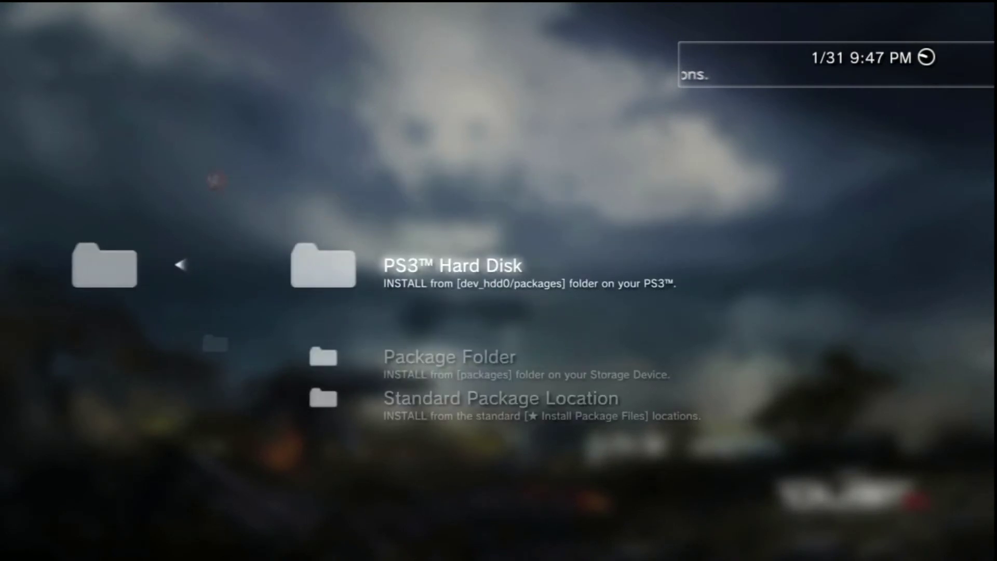
{"action": "key", "text": "Return"}
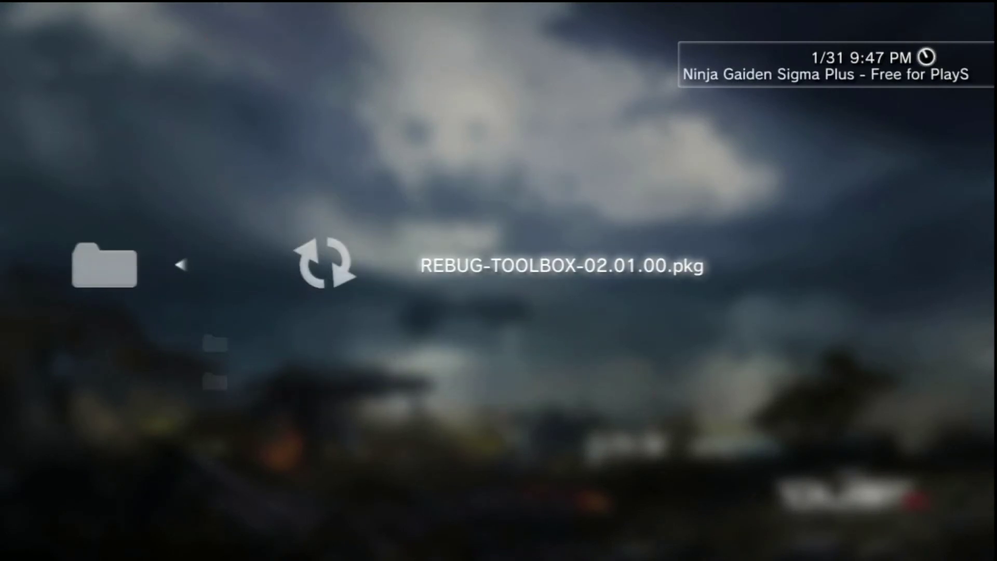
{"action": "key", "text": "Return"}
{"action": "key", "text": "Left"}
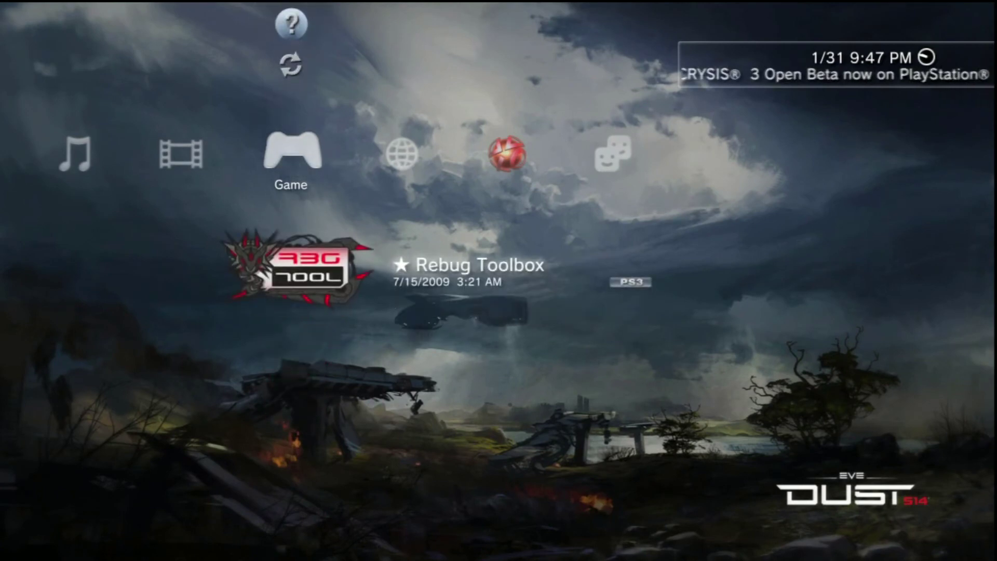
Go back to Package Manager's hard disk list and start the REBUG-TOOLBOX install again
{"action": "key", "text": "Up"}
{"action": "key", "text": "Up"}
{"action": "key", "text": "Up"}
{"action": "key", "text": "Up"}
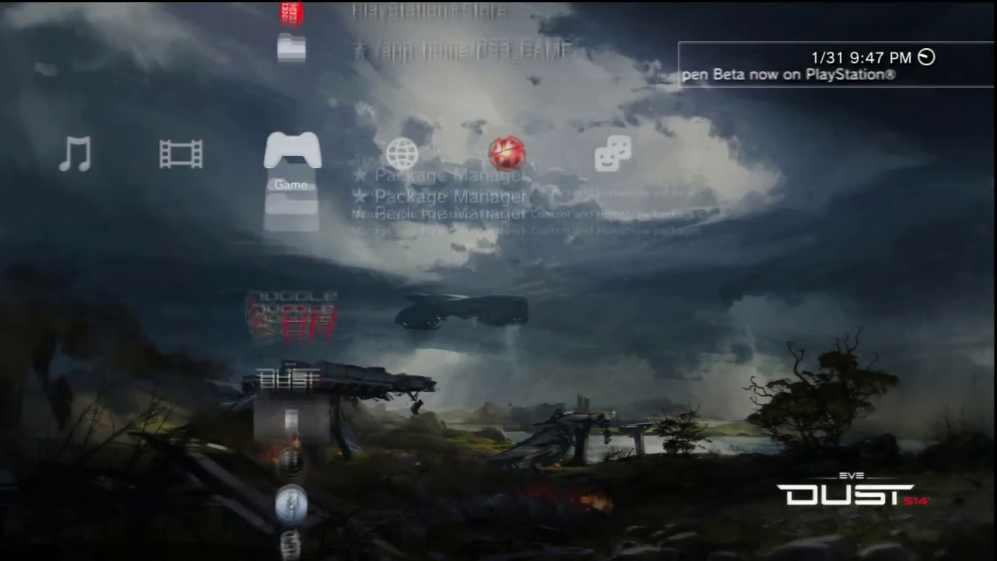
{"action": "key", "text": "Down"}
{"action": "key", "text": "Return"}
{"action": "key", "text": "Return"}
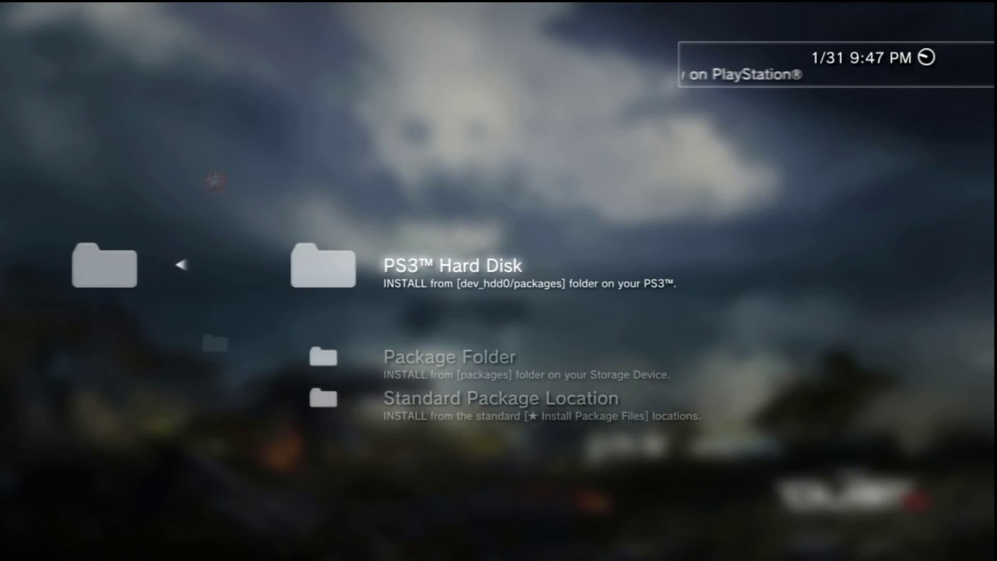
{"action": "key", "text": "Return"}
{"action": "key", "text": "Return"}
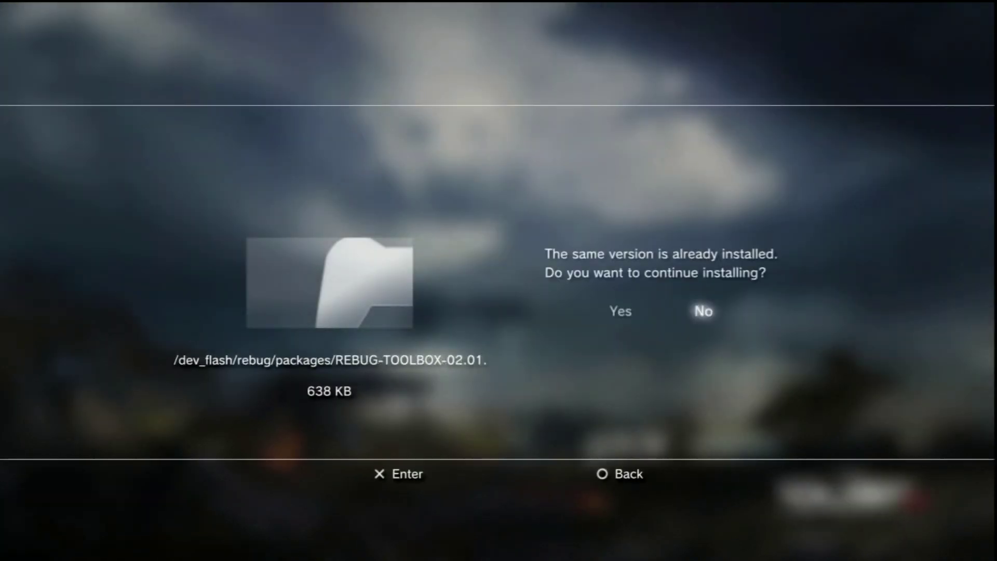
{"action": "key", "text": "Left"}
{"action": "key", "text": "Return"}
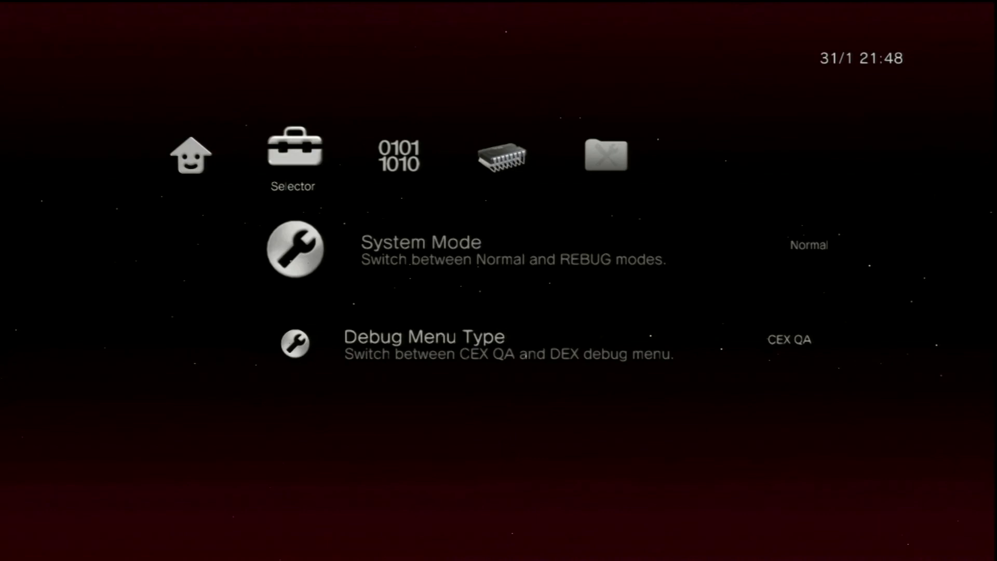
Switch System Mode from Normal to REBUG in the Selector column
{"action": "key", "text": "Right"}
{"action": "key", "text": "Right"}
{"action": "key", "text": "Right"}
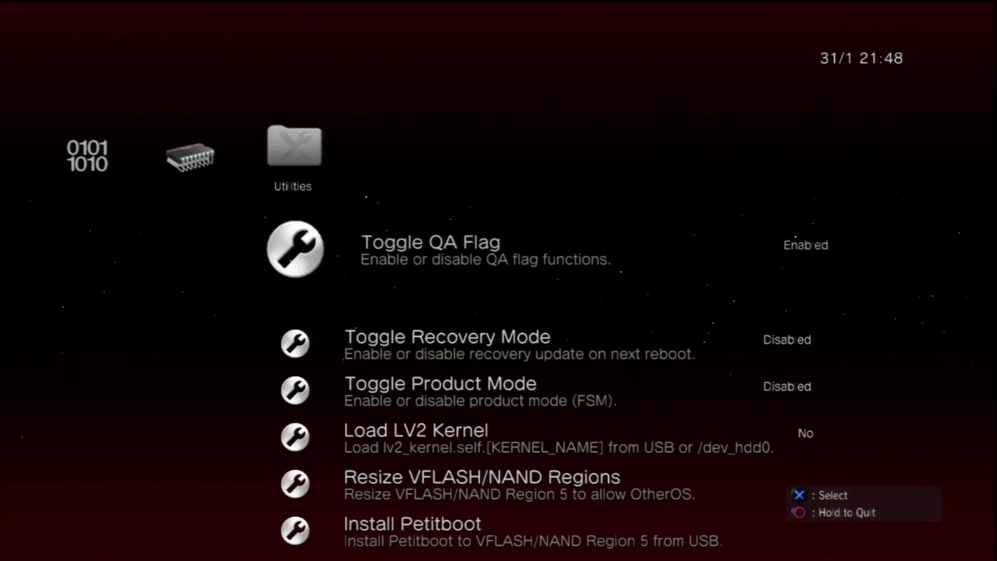
{"action": "key", "text": "Left"}
{"action": "key", "text": "Left"}
{"action": "key", "text": "Left"}
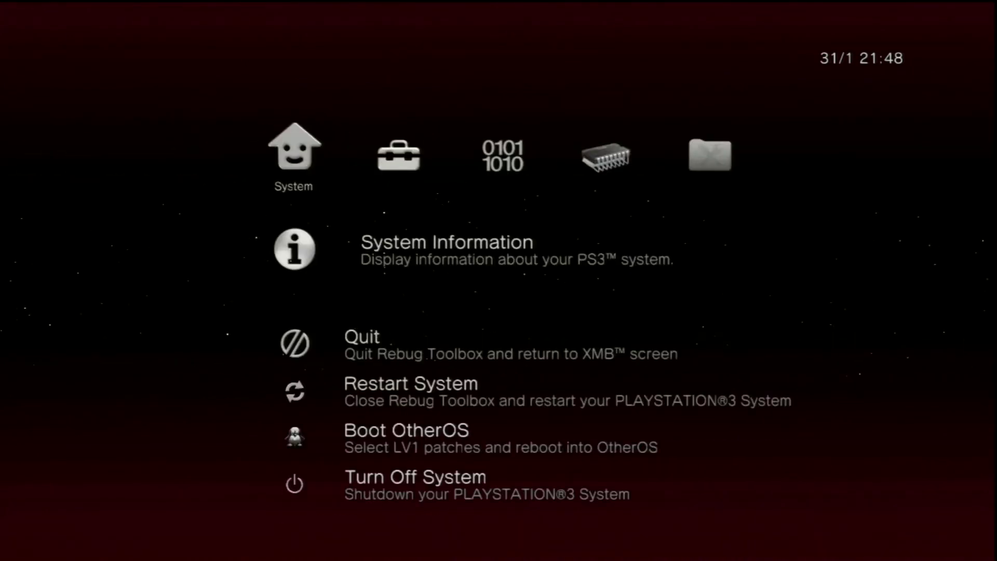
{"action": "key", "text": "Right"}
{"action": "key", "text": "Return"}
{"action": "key", "text": "Down"}
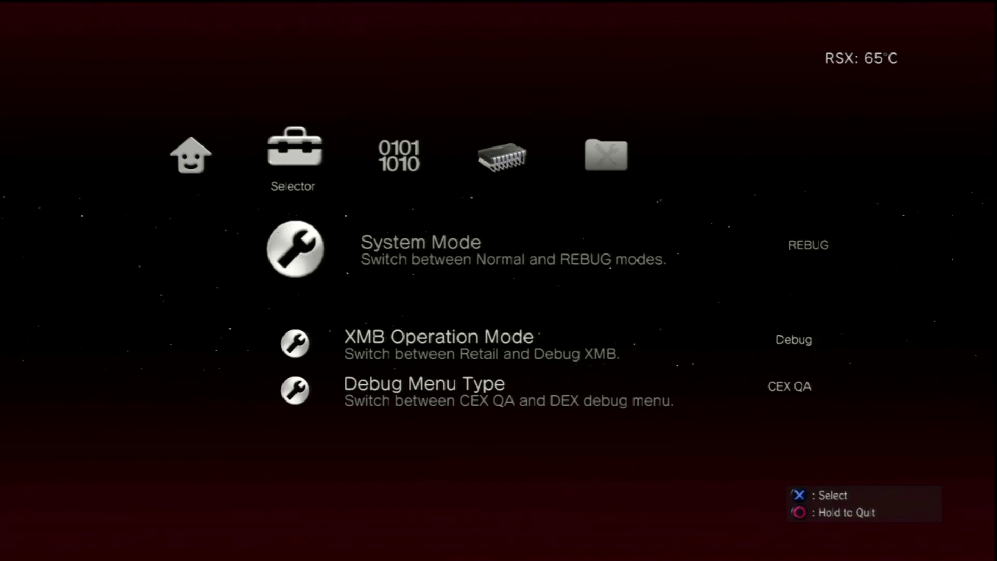
{"action": "key", "text": "Return"}
{"action": "key", "text": "Escape"}
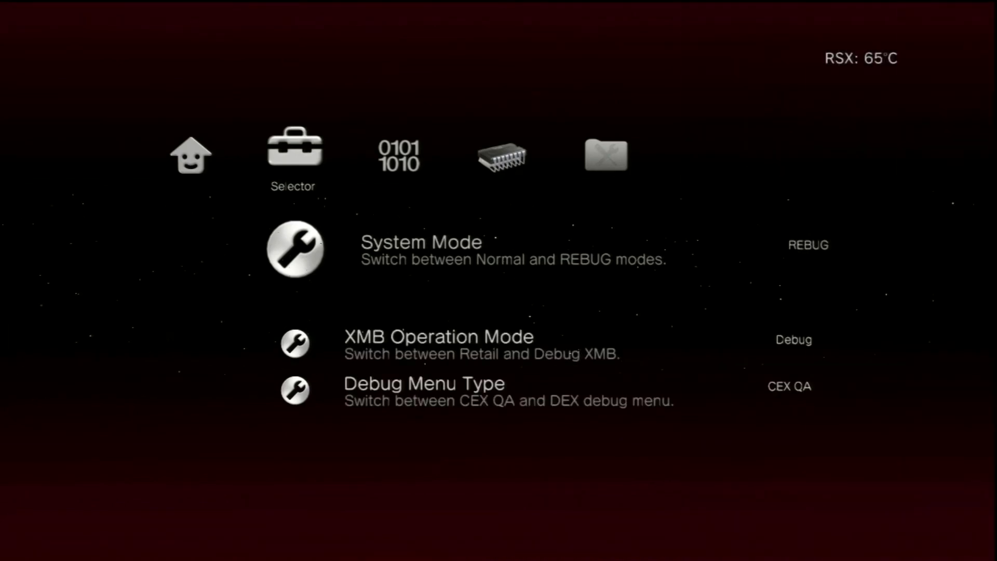
Toggle System Mode to Normal and back to REBUG, dismissing each mode notice, then quit the toolbox
{"action": "key", "text": "Return"}
{"action": "key", "text": "Up"}
{"action": "key", "text": "Return"}
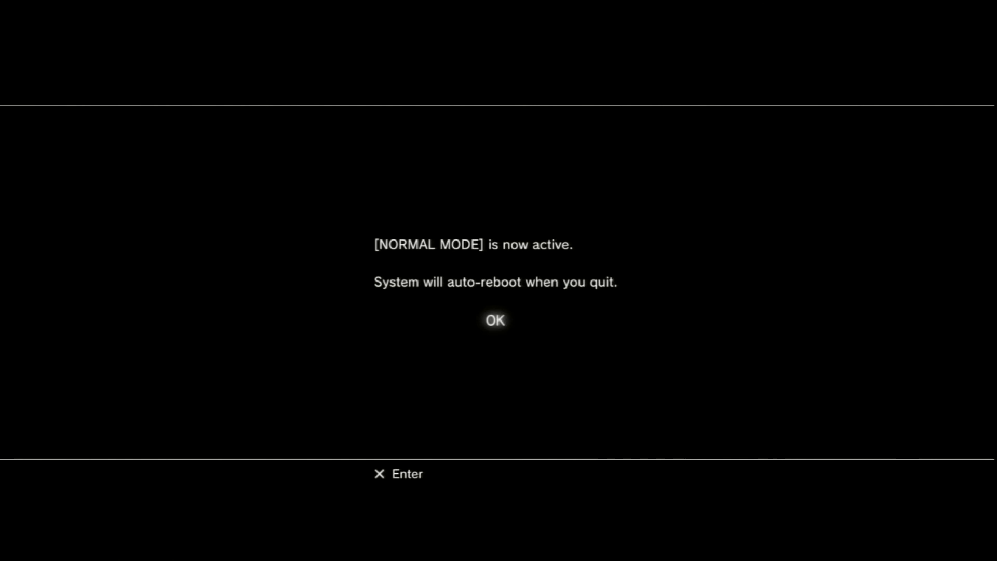
{"action": "key", "text": "Return"}
{"action": "key", "text": "Return"}
{"action": "key", "text": "Escape"}
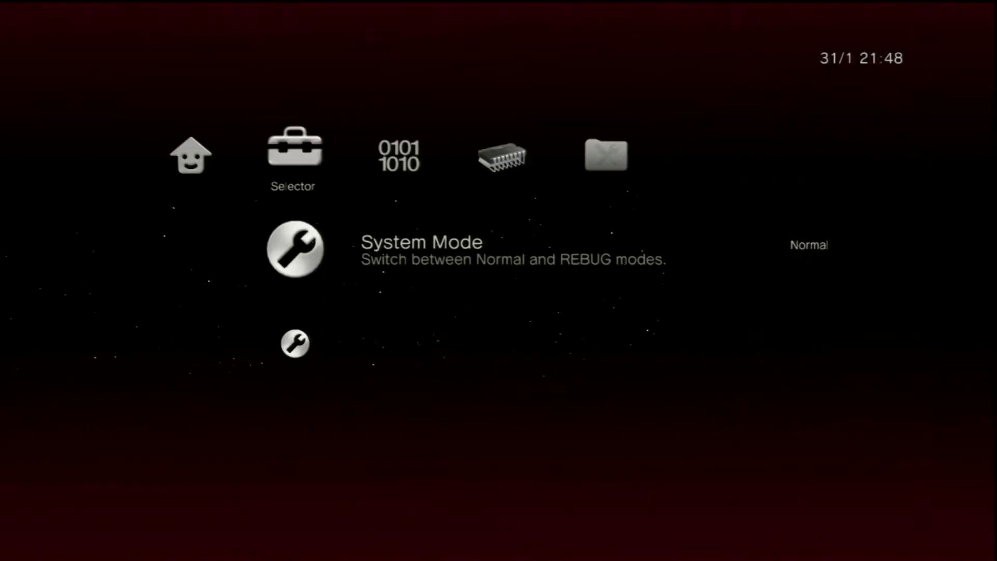
{"action": "key", "text": "Return"}
{"action": "key", "text": "Down"}
{"action": "key", "text": "Return"}
{"action": "key", "text": "Return"}
{"action": "key", "text": "super"}
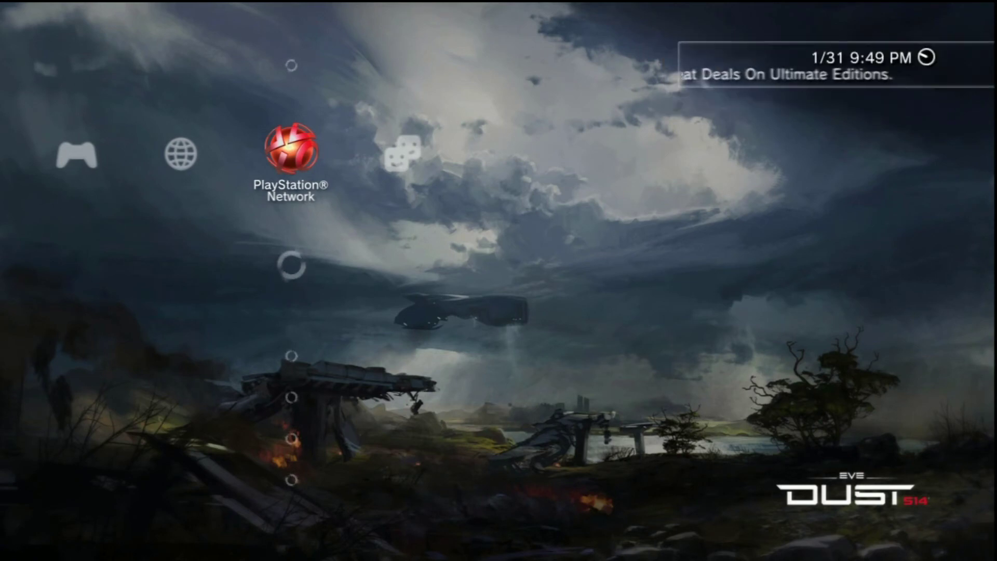
Attempt PlayStation Network sign-in and decline the required system software update
{"action": "key", "text": "Up"}
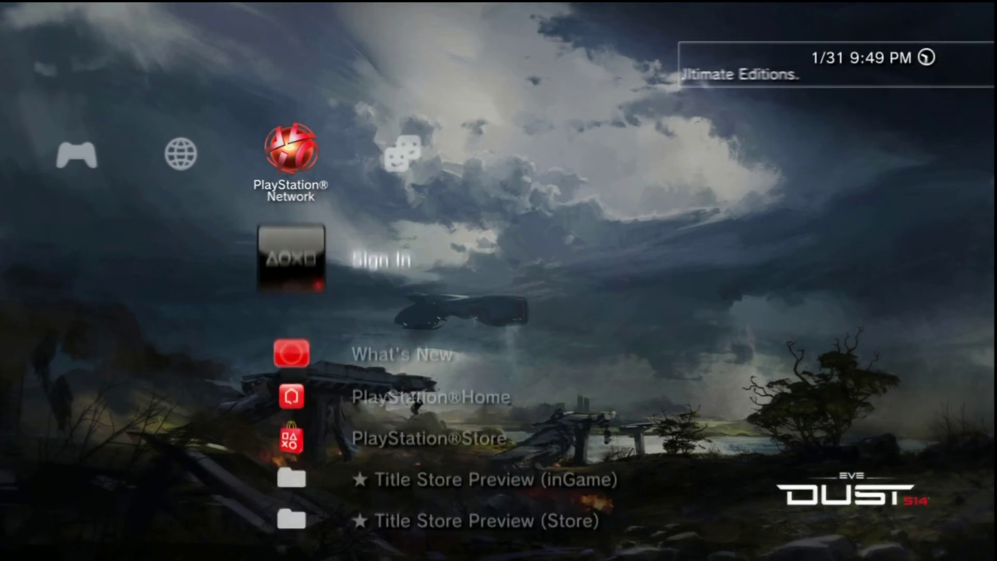
{"action": "key", "text": "Return"}
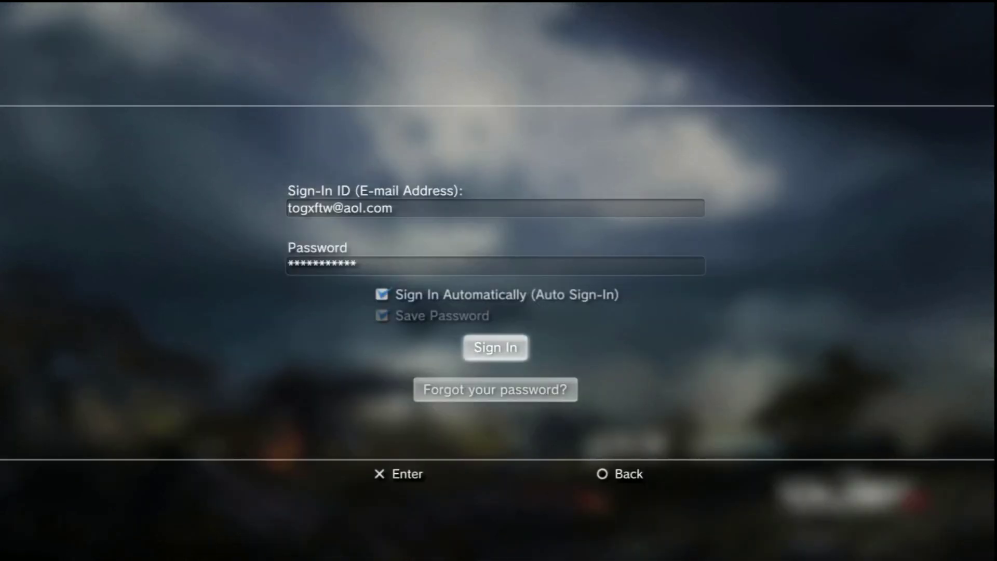
{"action": "key", "text": "Return"}
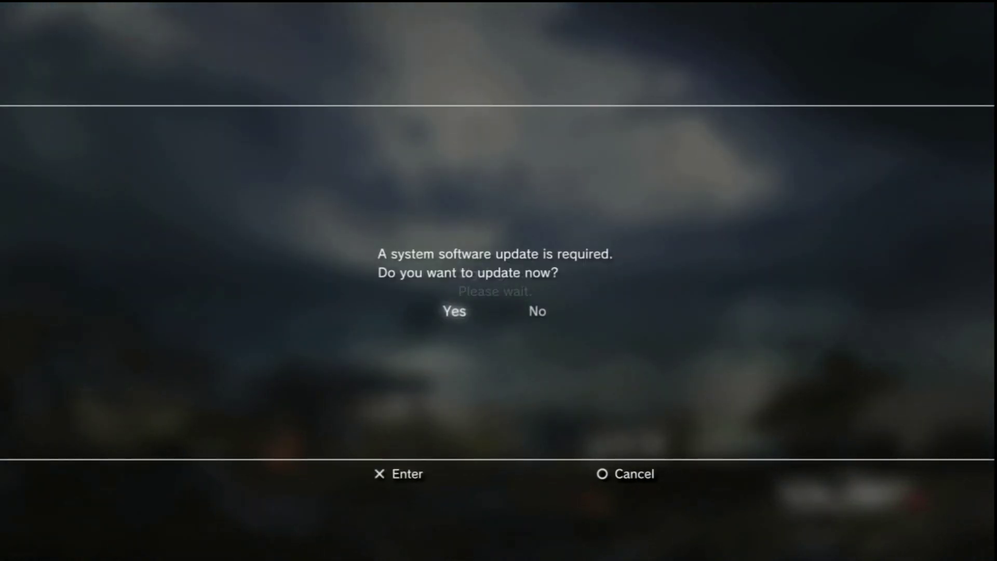
{"action": "key", "text": "Right"}
{"action": "key", "text": "Return"}
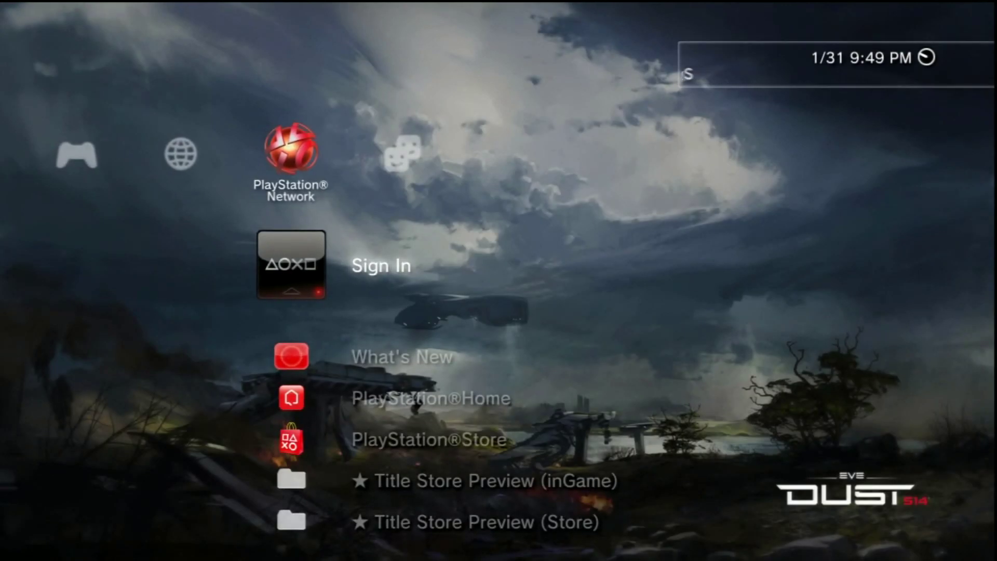
Move to the Settings category and highlight System Settings
{"action": "key", "text": "Right"}
{"action": "key", "text": "Left"}
{"action": "key", "text": "Left"}
{"action": "key", "text": "Left"}
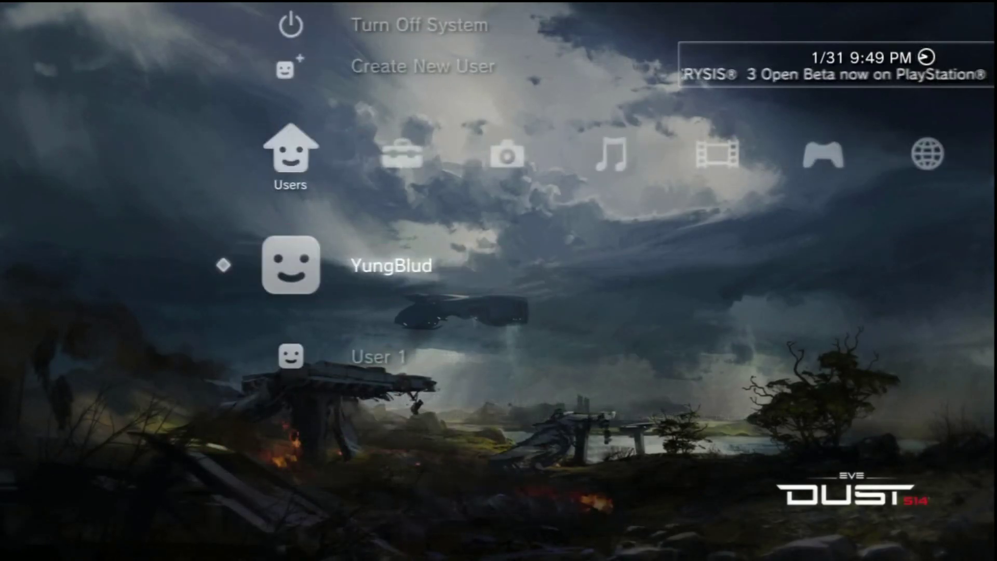
{"action": "key", "text": "Right"}
{"action": "key", "text": "Down"}
{"action": "key", "text": "Down"}
{"action": "key", "text": "Down"}
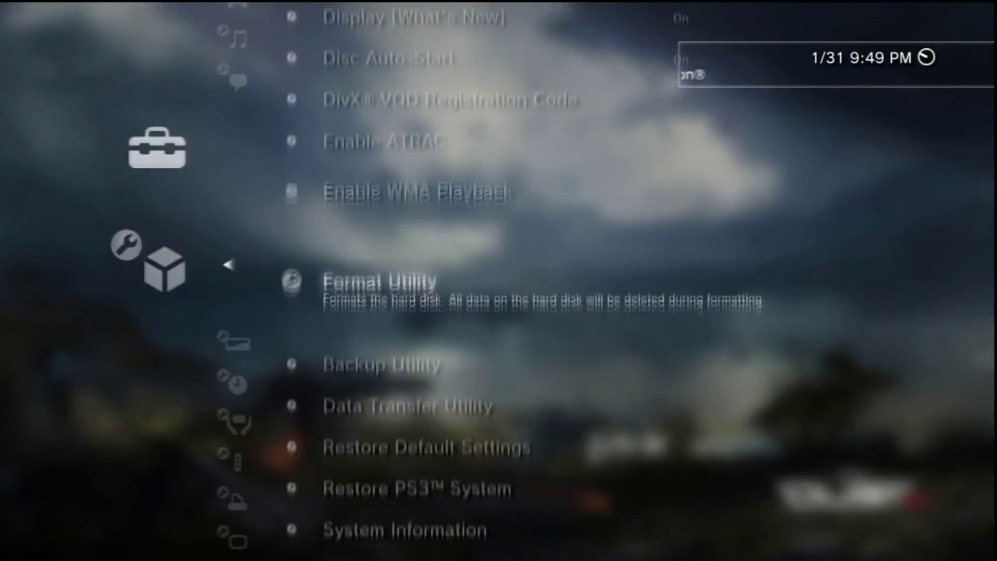
Check System Information shows system software Version 4.31, then back out to the main menu
{"action": "key", "text": "Down"}
{"action": "key", "text": "Down"}
{"action": "key", "text": "Down"}
{"action": "key", "text": "Return"}
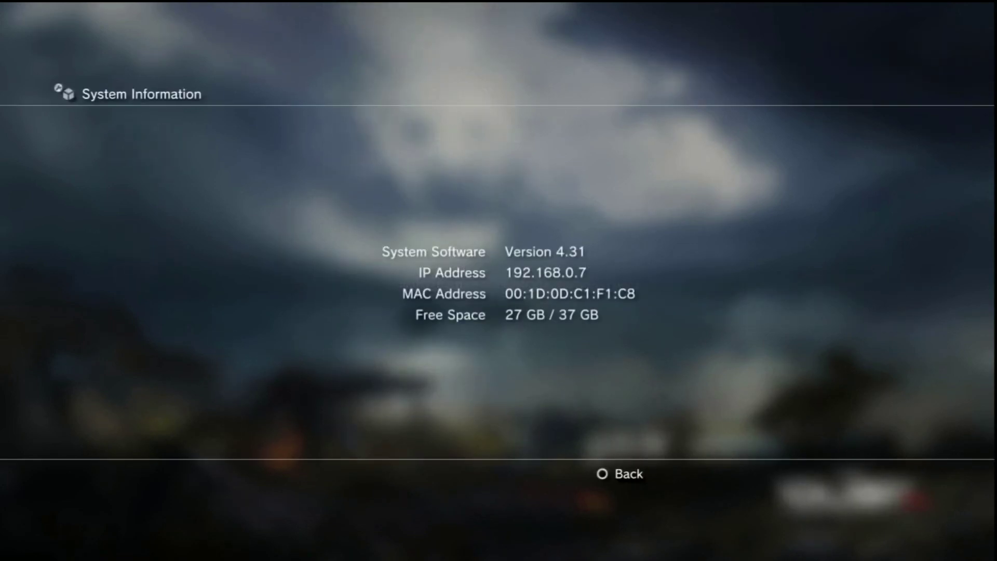
{"action": "key", "text": "Escape"}
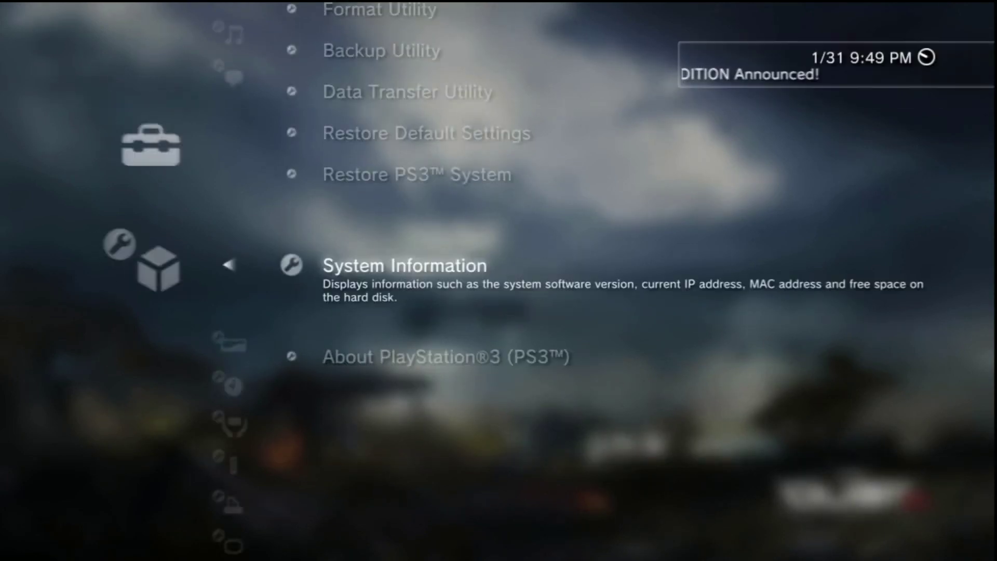
{"action": "key", "text": "Escape"}
Retry PlayStation Network sign-in and dismiss the system software update prompt
{"action": "key", "text": "Right"}
{"action": "key", "text": "Right"}
{"action": "key", "text": "Right"}
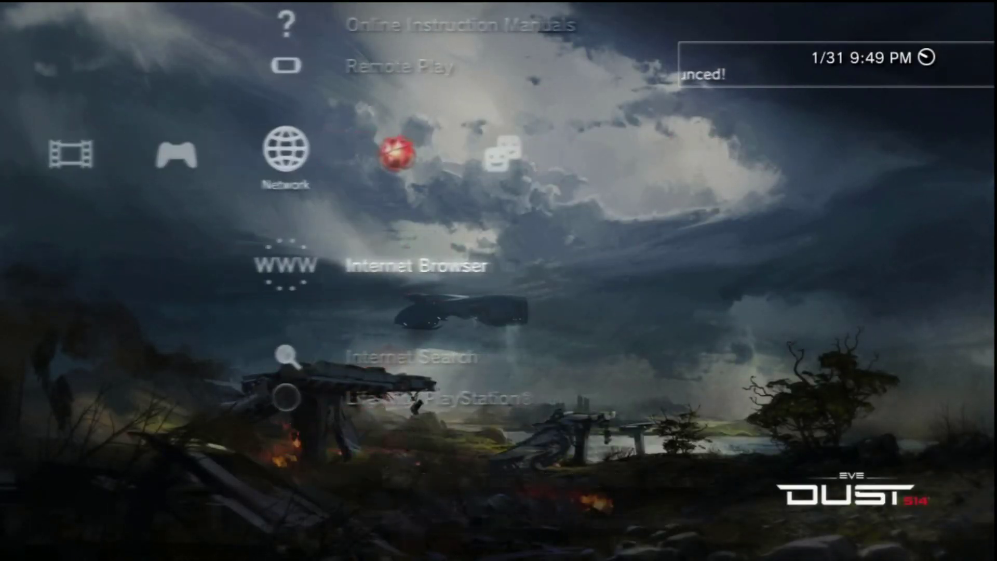
{"action": "key", "text": "Right"}
{"action": "key", "text": "Return"}
{"action": "key", "text": "Return"}
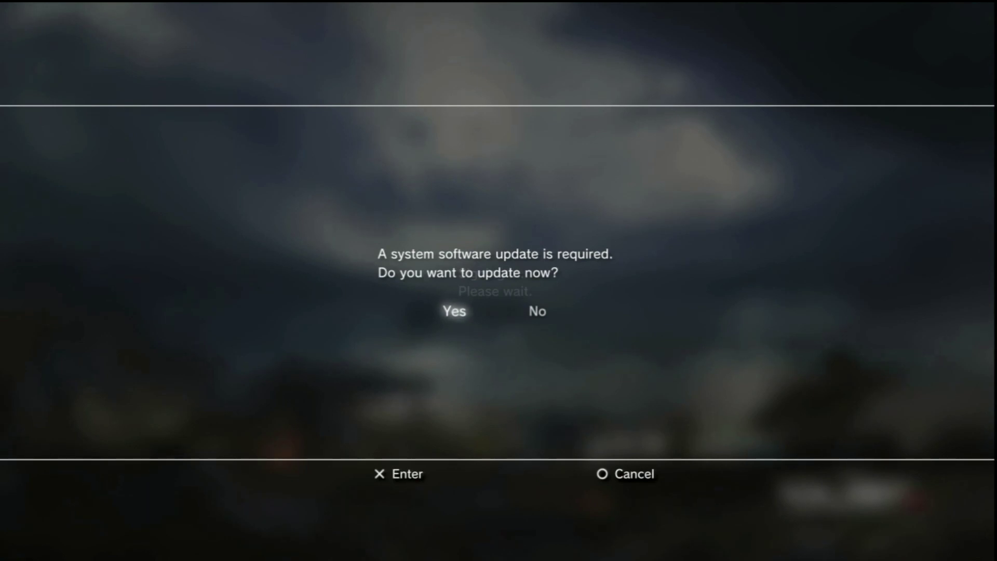
{"action": "key", "text": "Escape"}
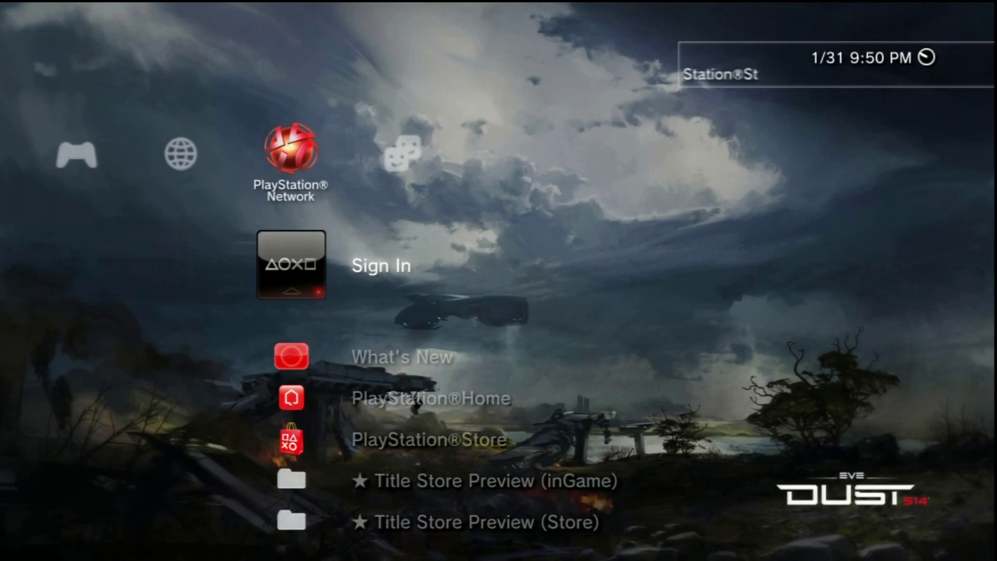